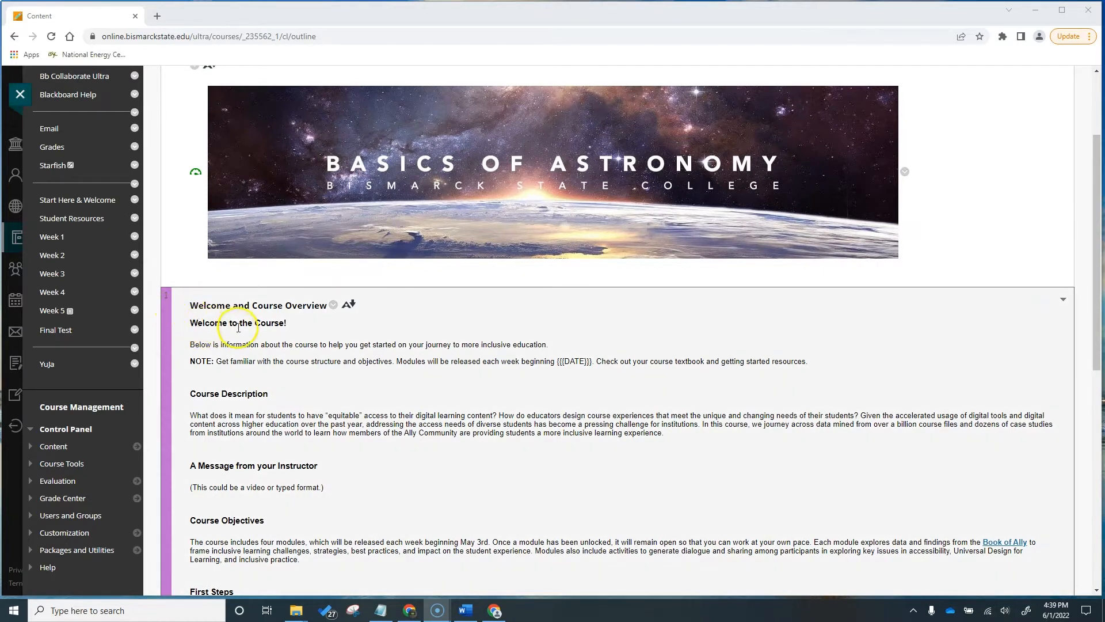
Review the Welcome and Course Overview item, from the welcome note and course description to the First Steps list.
{"action": "left_click_drag", "start_coordinate": [190, 322], "coordinate": [224, 324]}
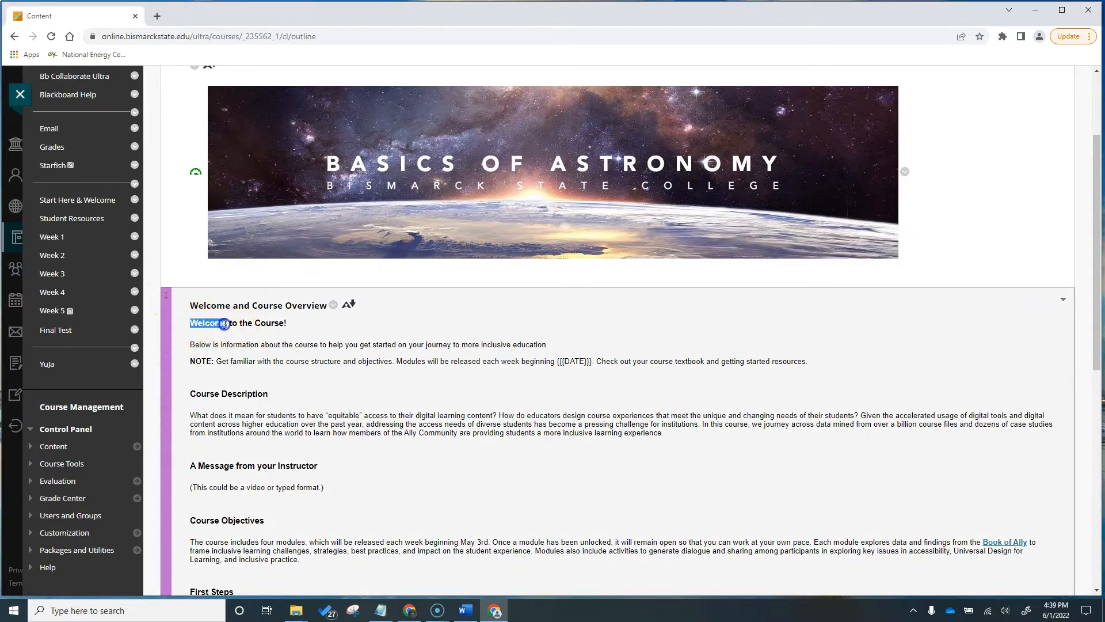
{"action": "left_click", "coordinate": [230, 343]}
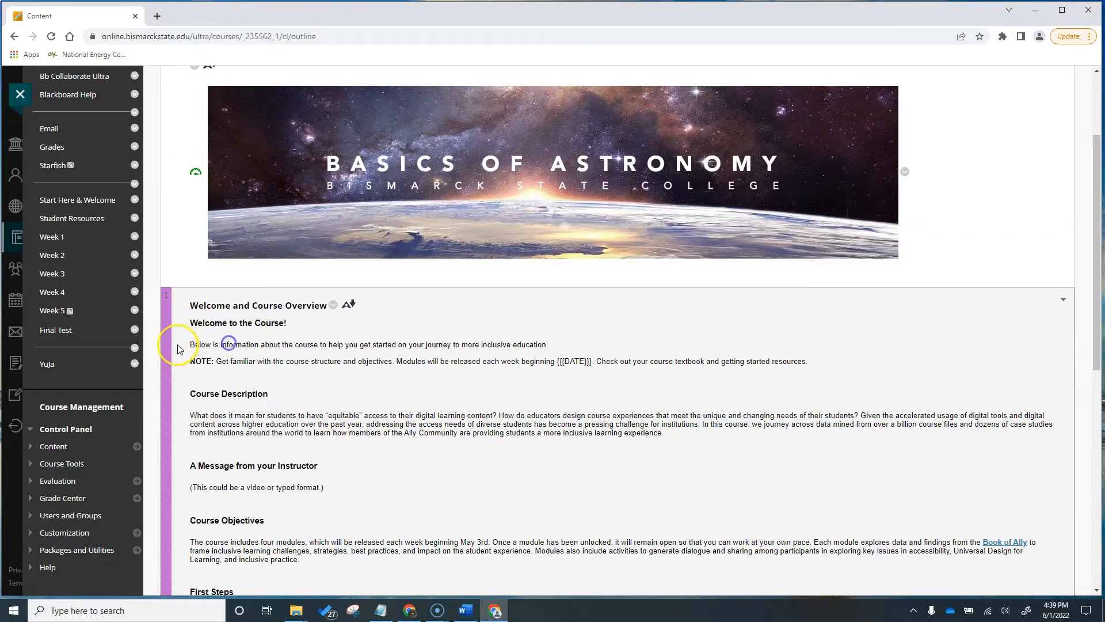
{"action": "left_click_drag", "start_coordinate": [185, 344], "coordinate": [283, 353]}
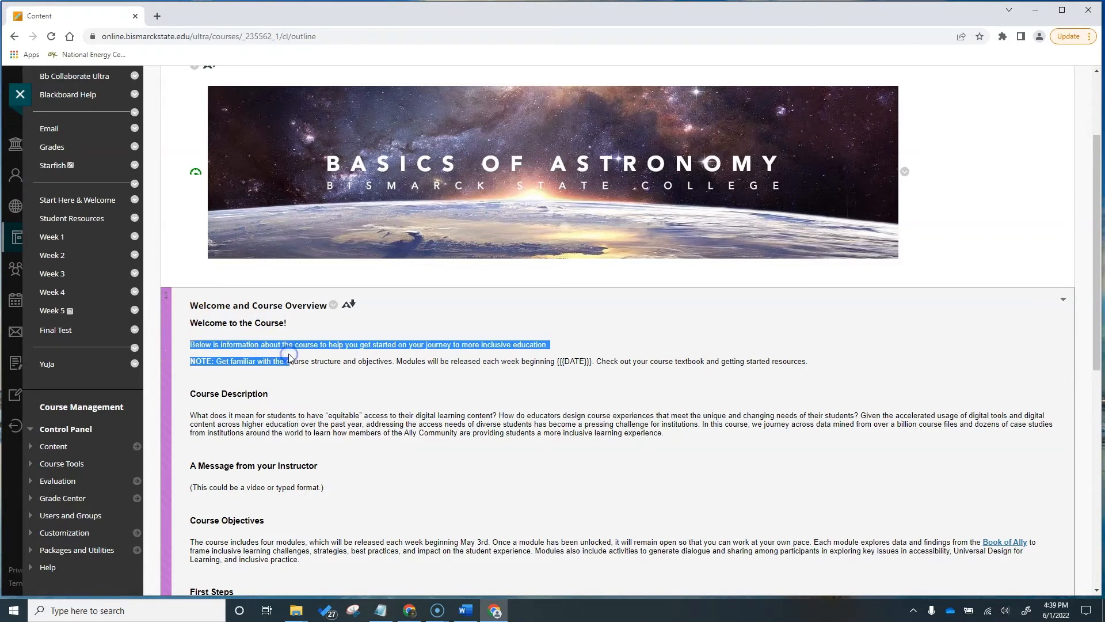
{"action": "left_click", "coordinate": [213, 399]}
{"action": "left_click_drag", "start_coordinate": [207, 395], "coordinate": [282, 425]}
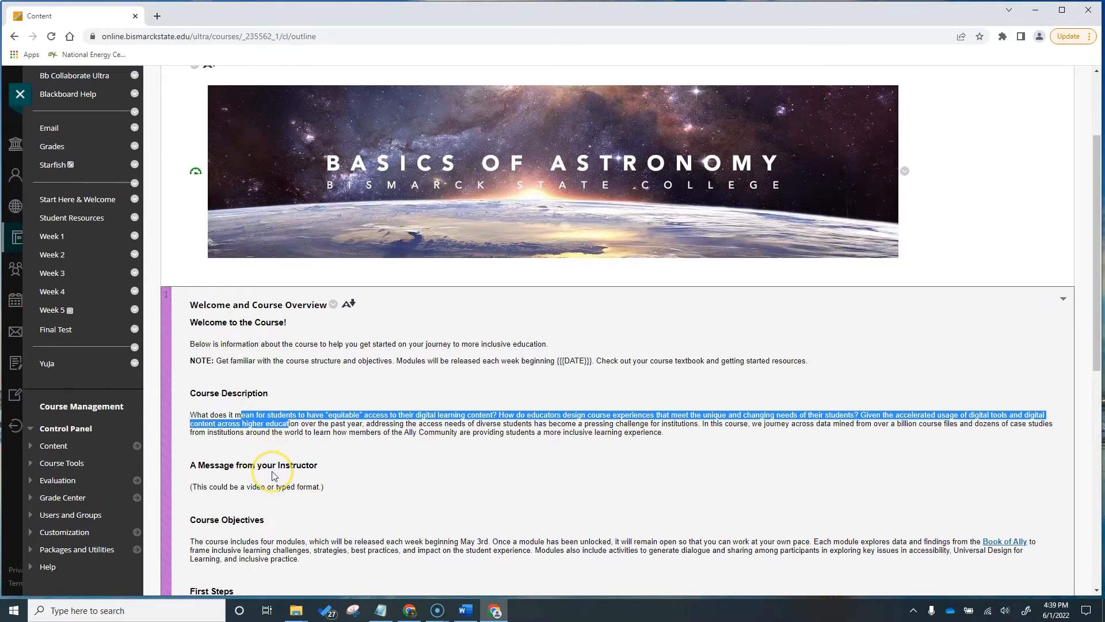
{"action": "scroll", "coordinate": [273, 461], "scroll_direction": "down", "scroll_amount": 2}
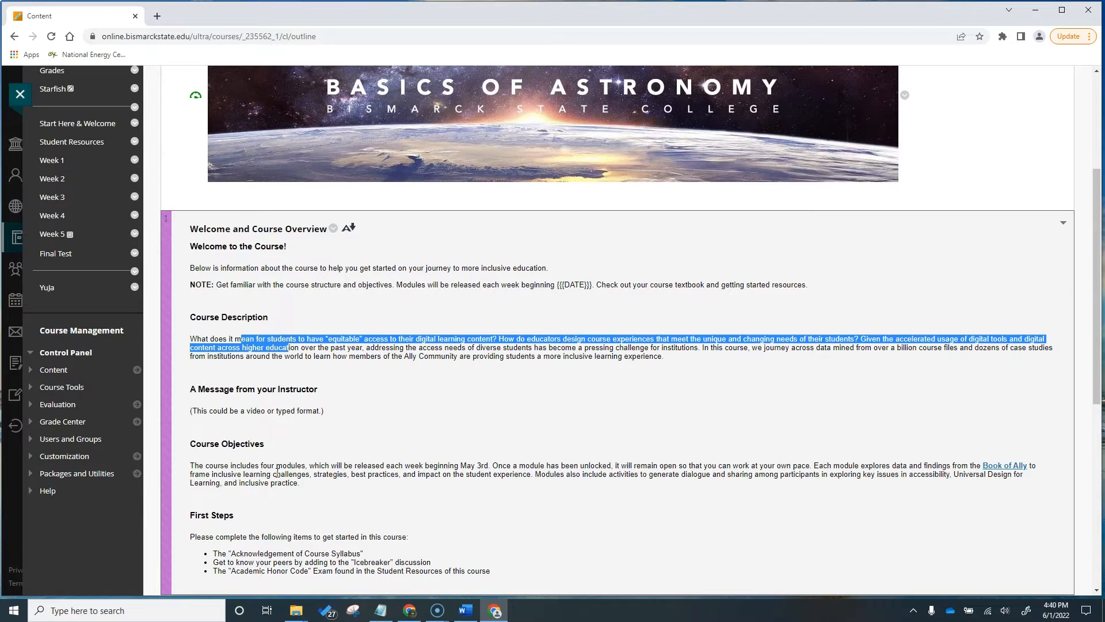
{"action": "scroll", "coordinate": [278, 474], "scroll_direction": "down", "scroll_amount": 1}
{"action": "left_click_drag", "start_coordinate": [213, 515], "coordinate": [439, 533]}
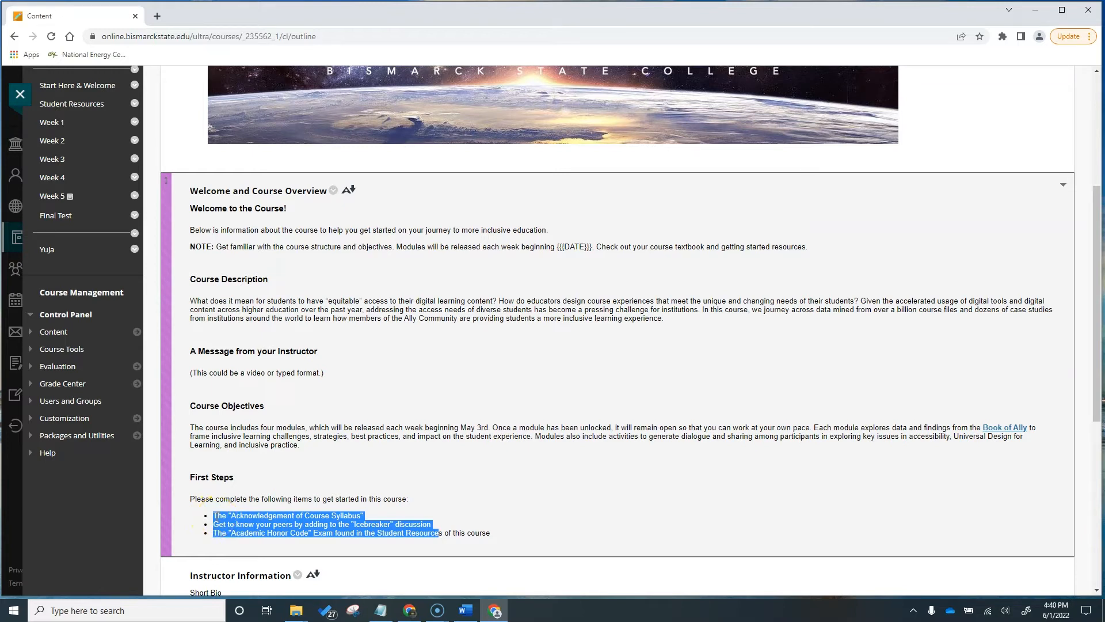
{"action": "left_click", "coordinate": [151, 539]}
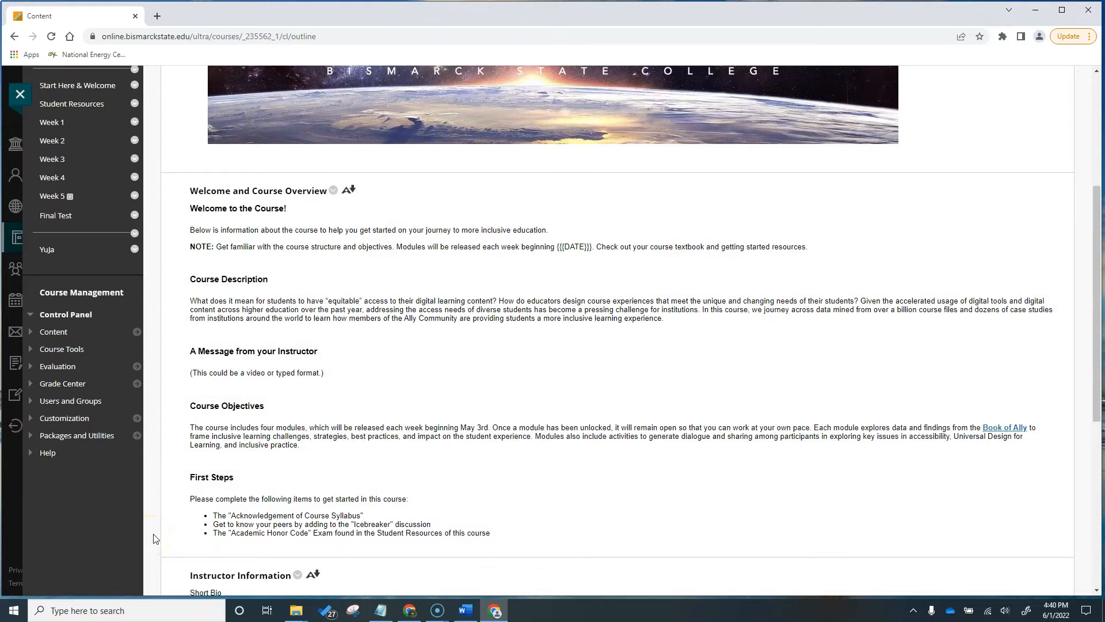
{"action": "scroll", "coordinate": [156, 535], "scroll_direction": "down", "scroll_amount": 3}
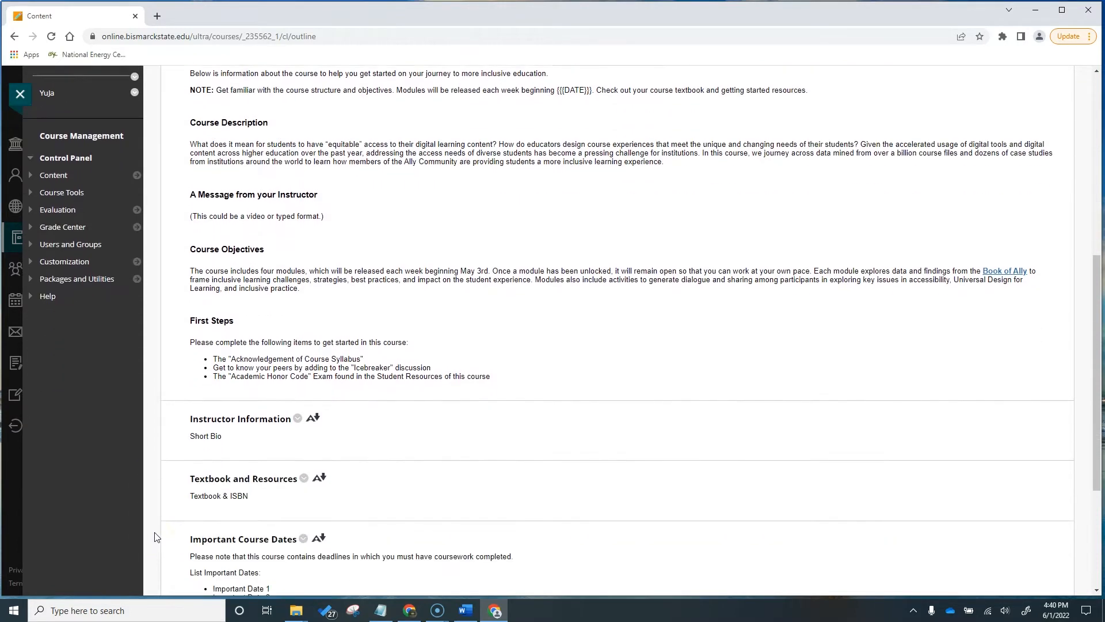
Open the Textbook and Resources item for editing and delete its placeholder text "Textbook & ISBN".
{"action": "left_click", "coordinate": [282, 425]}
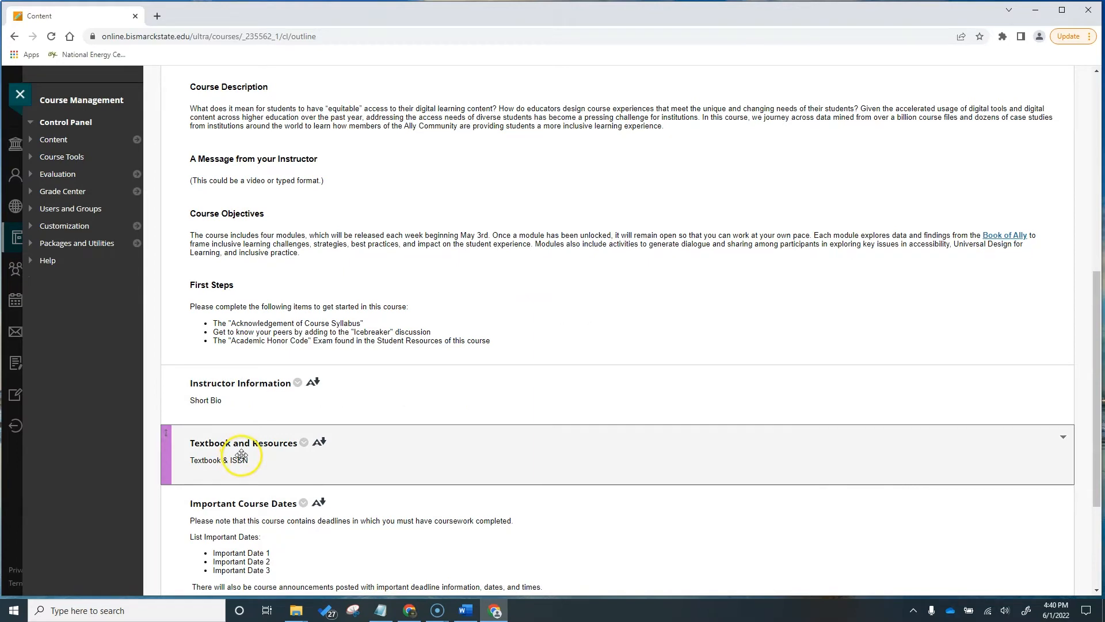
{"action": "left_click", "coordinate": [304, 442]}
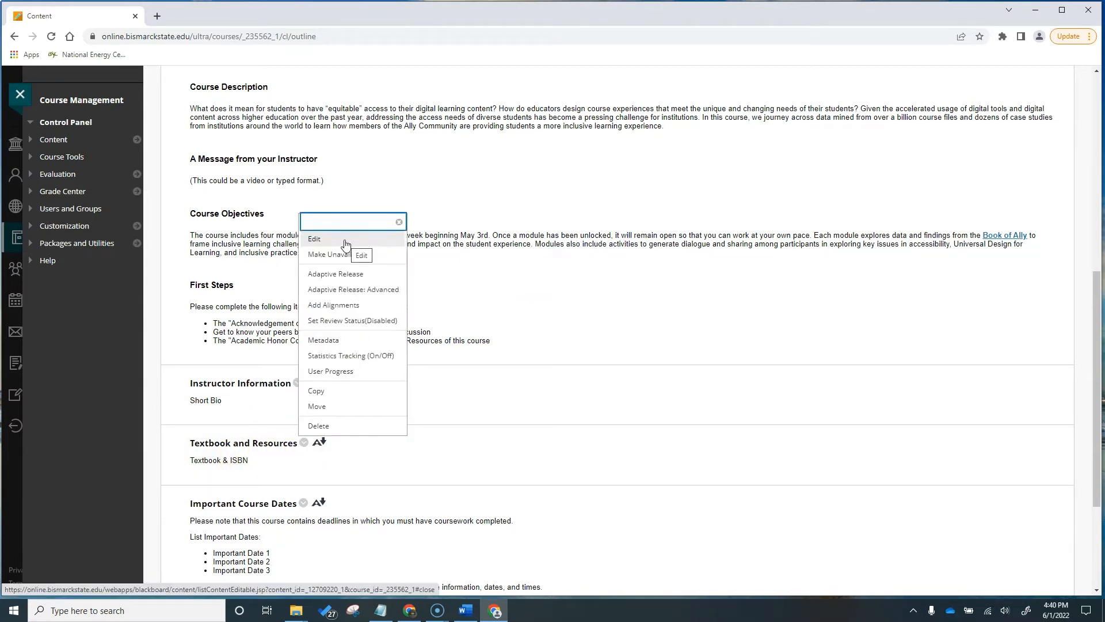
{"action": "left_click", "coordinate": [345, 239]}
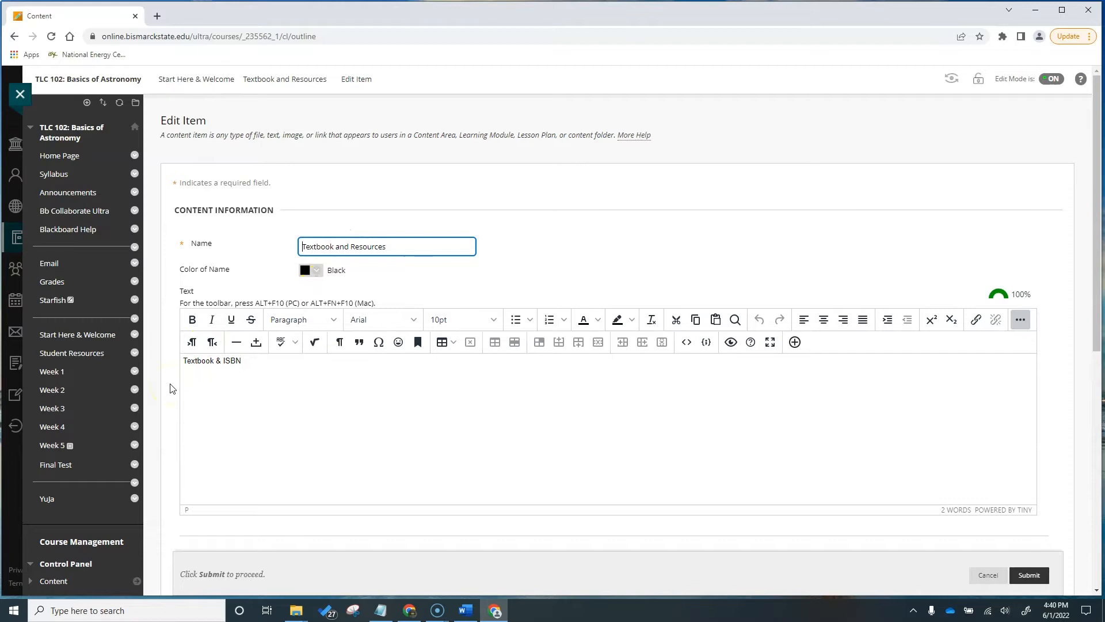
{"action": "left_click_drag", "start_coordinate": [244, 360], "coordinate": [173, 360]}
{"action": "key", "text": "BackSpace"}
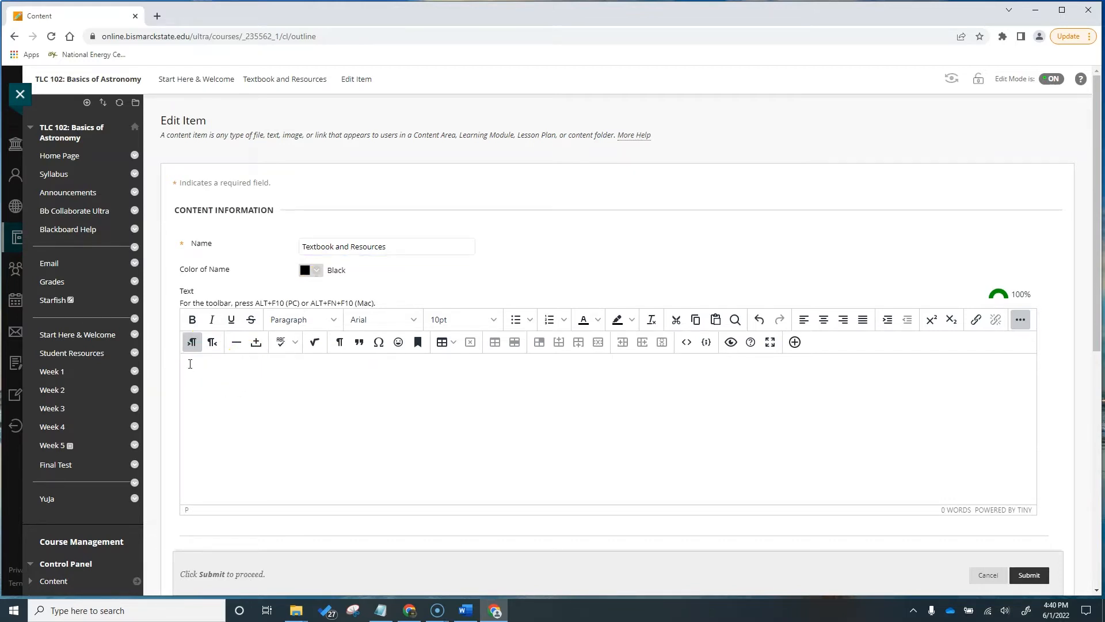
Switch to the Word document "3 - Textbook and Resources.docx" and check the style of its textbook and Additional Resources headings.
{"action": "mouse_move", "coordinate": [466, 616]}
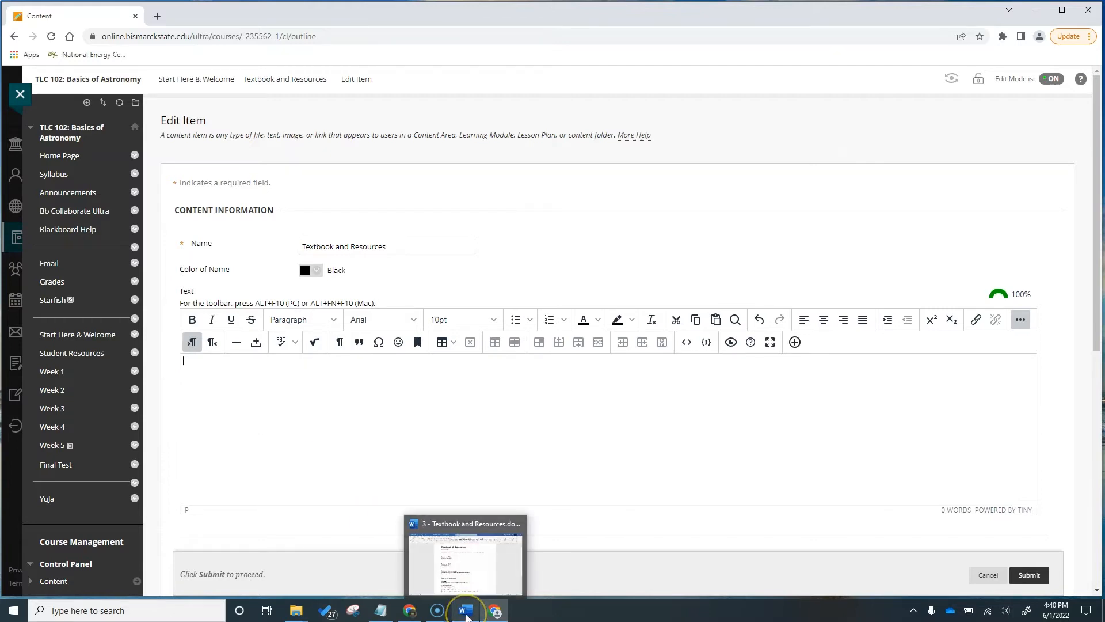
{"action": "left_click", "coordinate": [467, 524]}
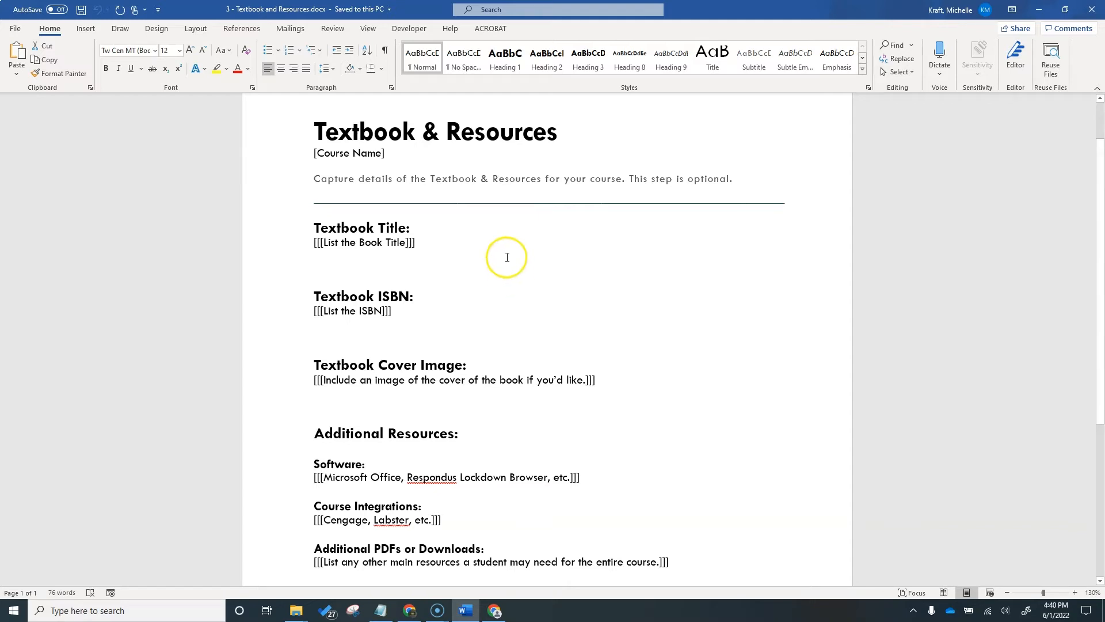
{"action": "left_click", "coordinate": [326, 225]}
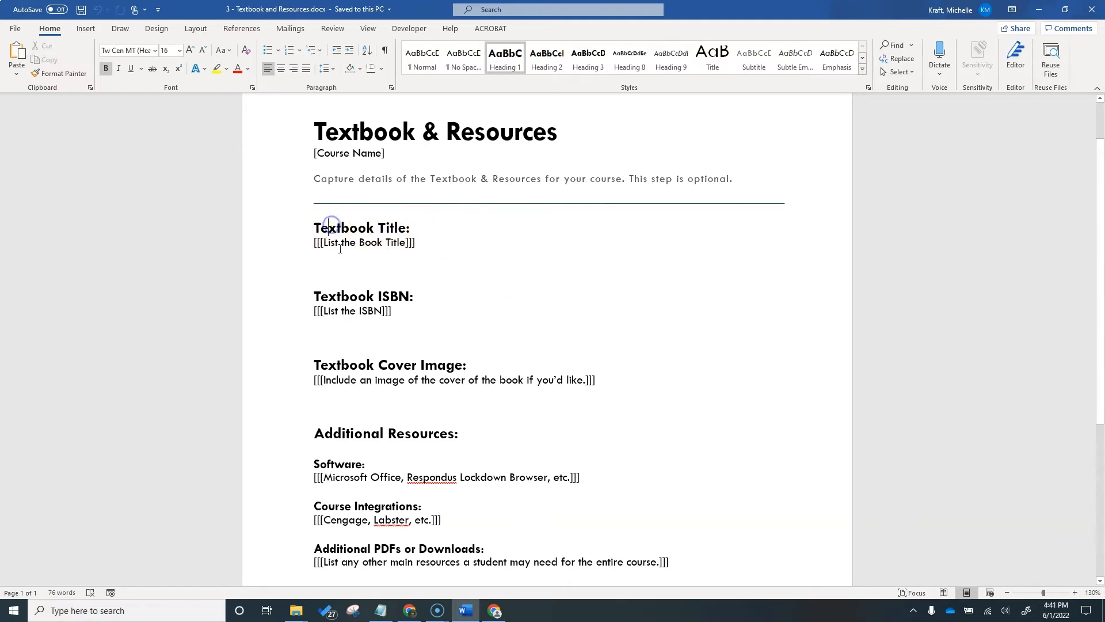
{"action": "left_click", "coordinate": [346, 292]}
{"action": "left_click", "coordinate": [349, 364]}
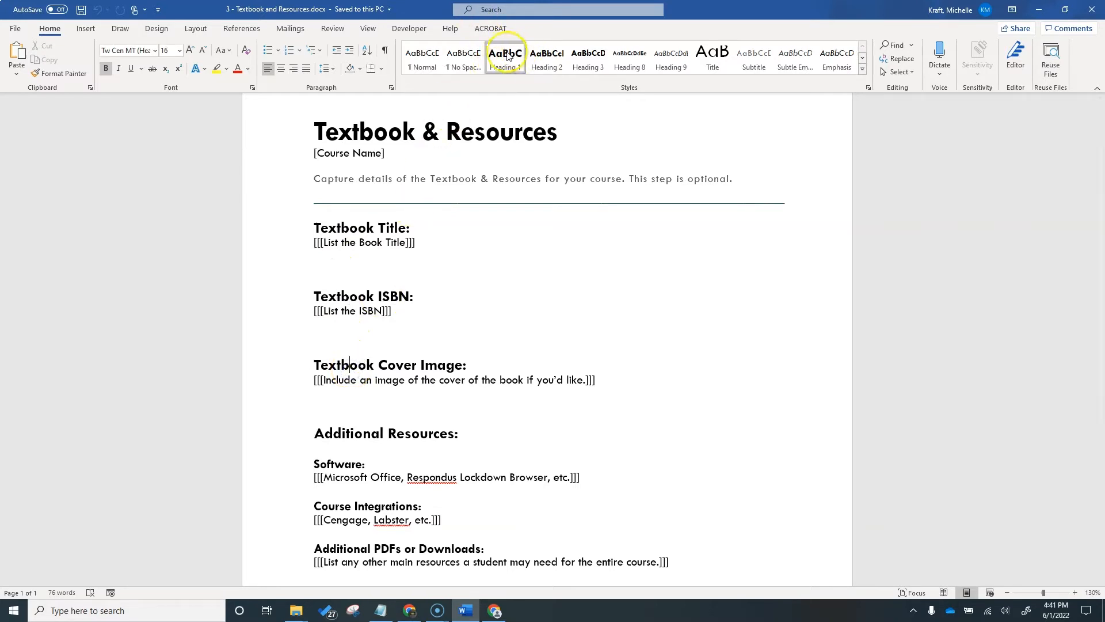
{"action": "left_click_drag", "start_coordinate": [315, 433], "coordinate": [414, 434]}
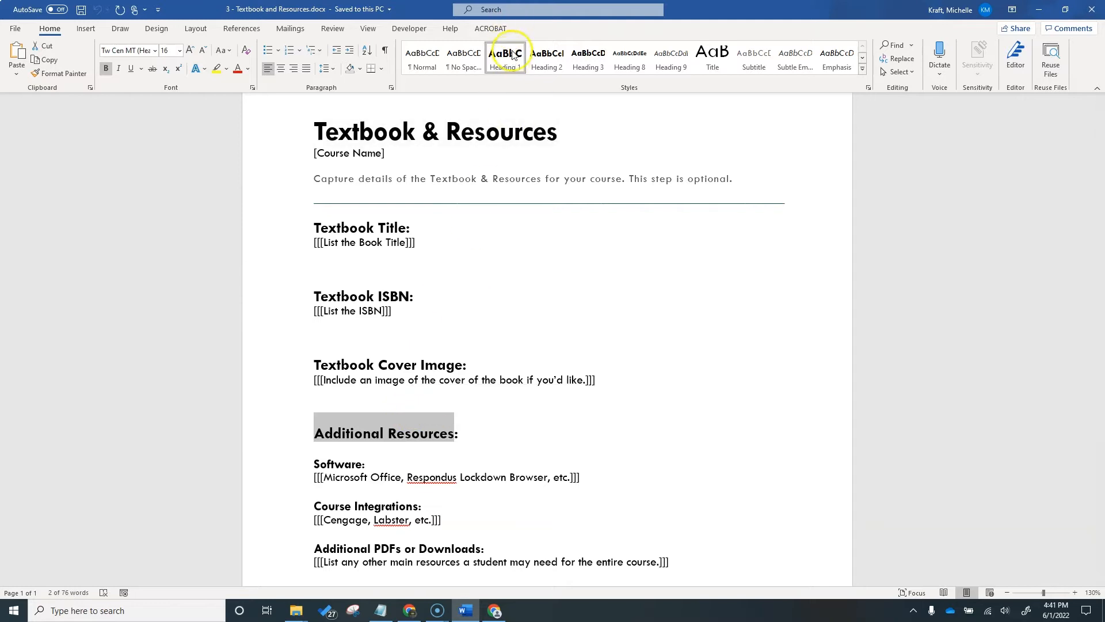
Check the style of the Software subheading and review the example entries under Software and Course Integrations.
{"action": "left_click", "coordinate": [339, 464]}
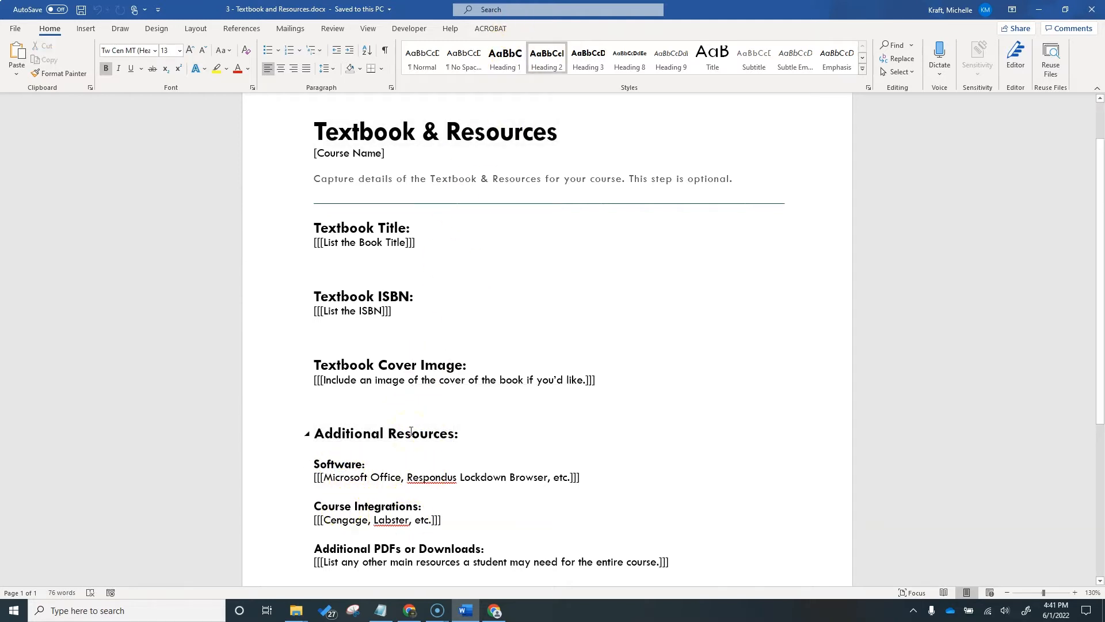
{"action": "left_click", "coordinate": [348, 462]}
{"action": "left_click_drag", "start_coordinate": [315, 461], "coordinate": [363, 464]}
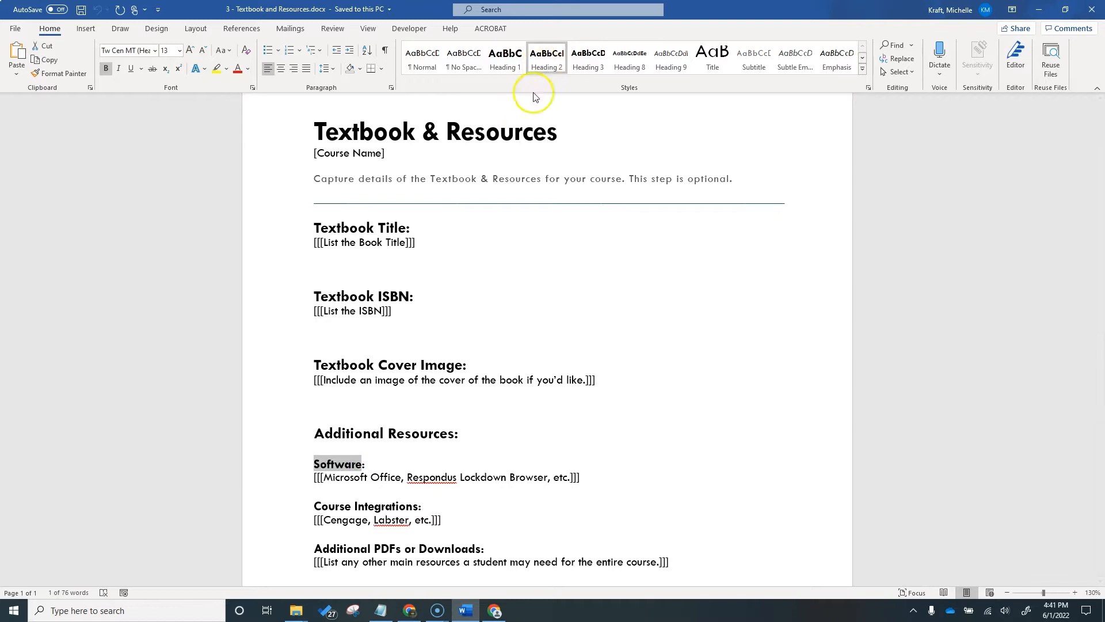
{"action": "left_click", "coordinate": [533, 477]}
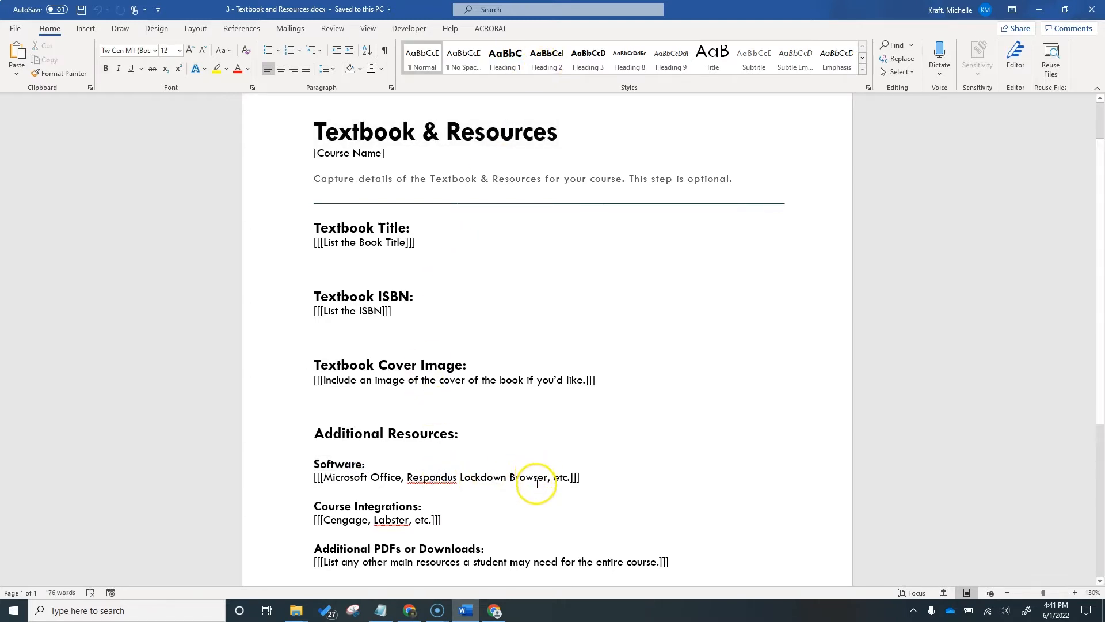
{"action": "left_click_drag", "start_coordinate": [508, 480], "coordinate": [408, 478]}
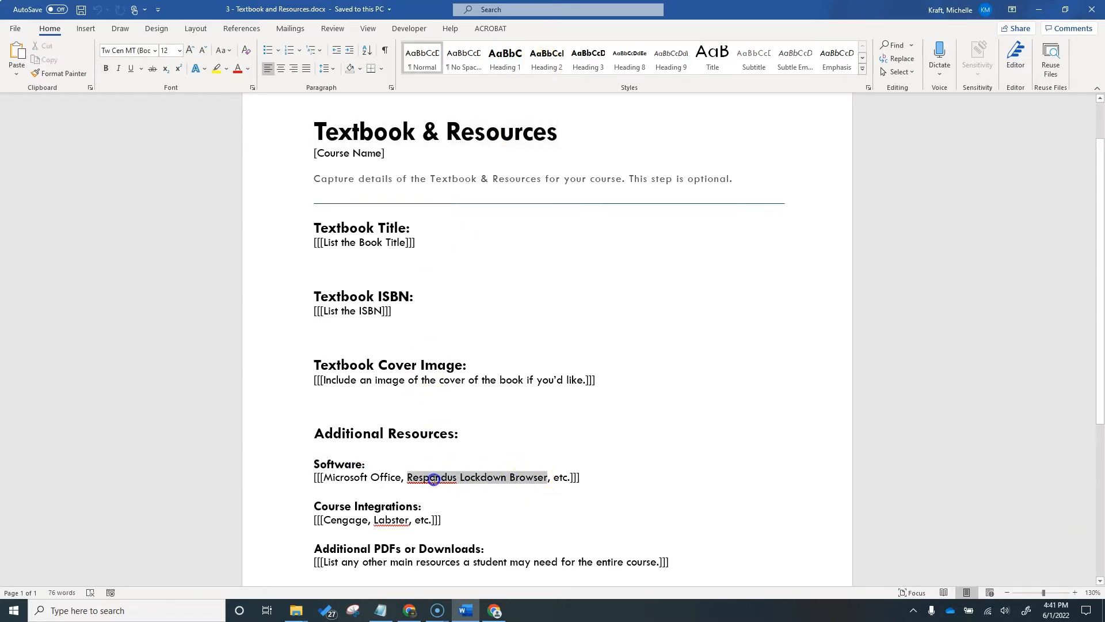
{"action": "left_click_drag", "start_coordinate": [416, 520], "coordinate": [374, 519]}
{"action": "left_click", "coordinate": [395, 520]}
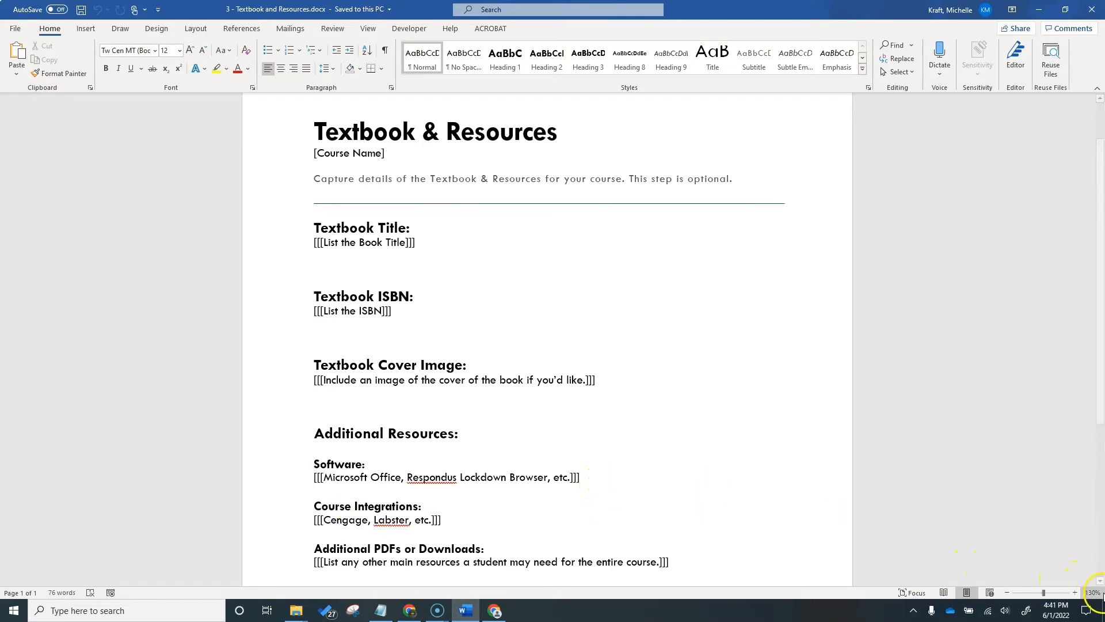
Arrange the Word document and the browser side by side, with the Blackboard item's text editor in view.
{"action": "left_click_drag", "start_coordinate": [1104, 461], "coordinate": [992, 470]}
{"action": "key", "text": "super+Left"}
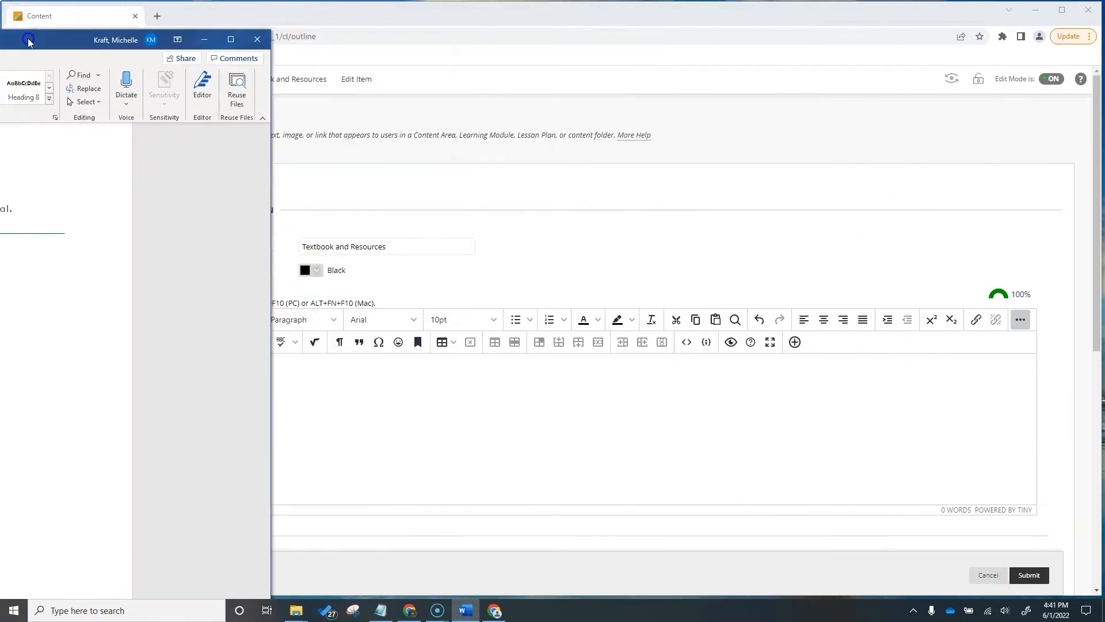
{"action": "left_click", "coordinate": [753, 207]}
{"action": "scroll", "coordinate": [803, 245], "scroll_direction": "down", "scroll_amount": 2}
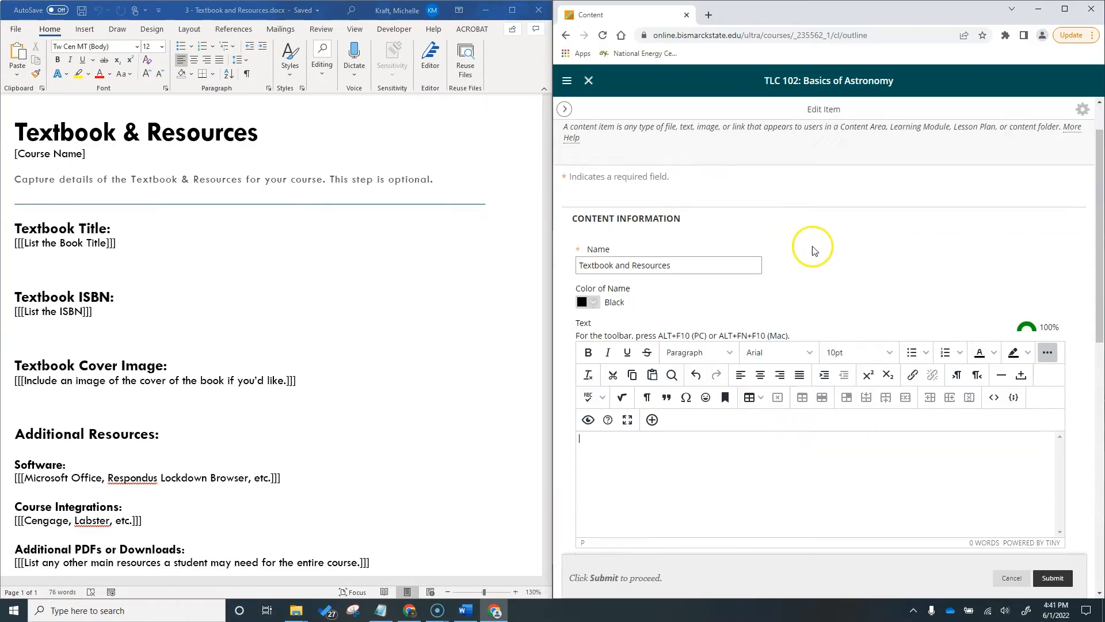
{"action": "scroll", "coordinate": [189, 289], "scroll_direction": "down", "scroll_amount": 1}
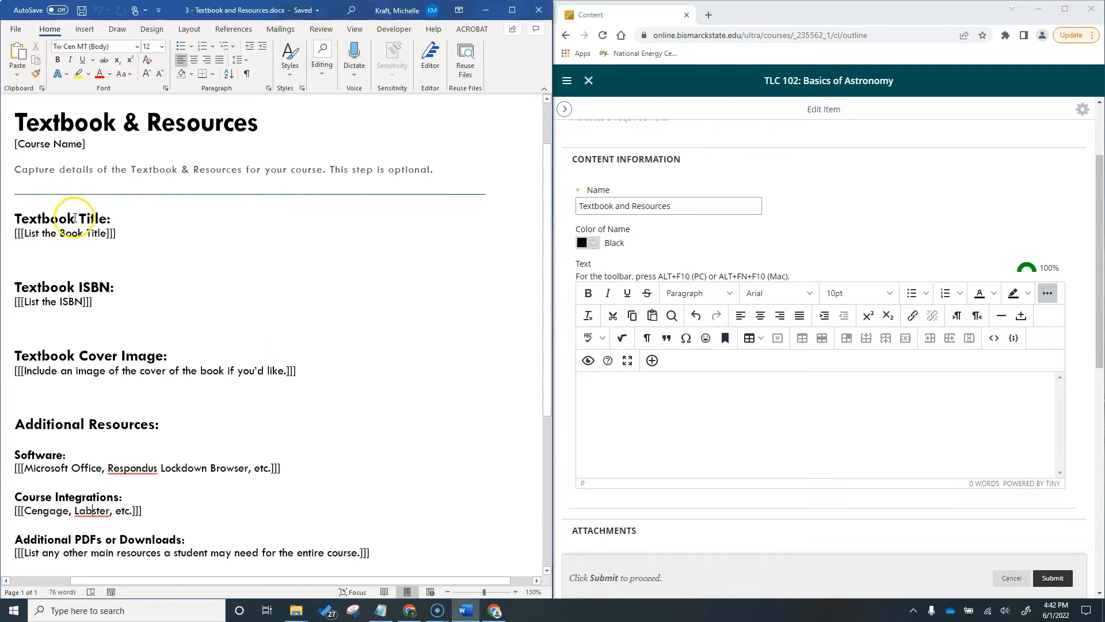
Copy the Word content from "Textbook Title:" through the Additional PDFs or Downloads entry into the item's text, removing the formatting.
{"action": "left_click_drag", "start_coordinate": [118, 233], "coordinate": [20, 235]}
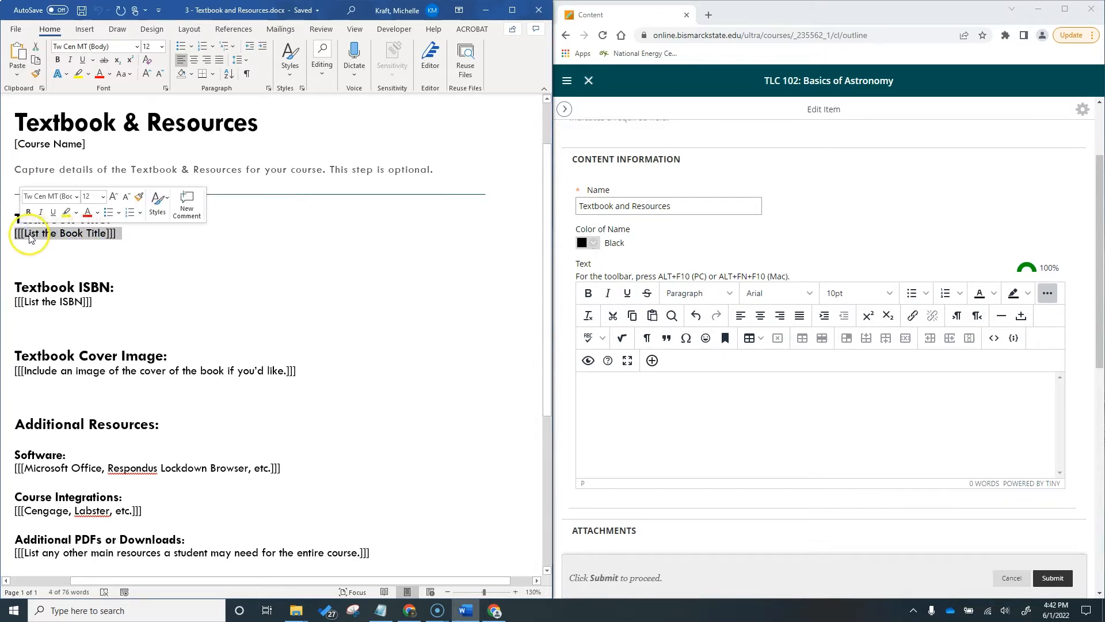
{"action": "left_click", "coordinate": [30, 237]}
{"action": "left_click_drag", "start_coordinate": [16, 216], "coordinate": [422, 484]}
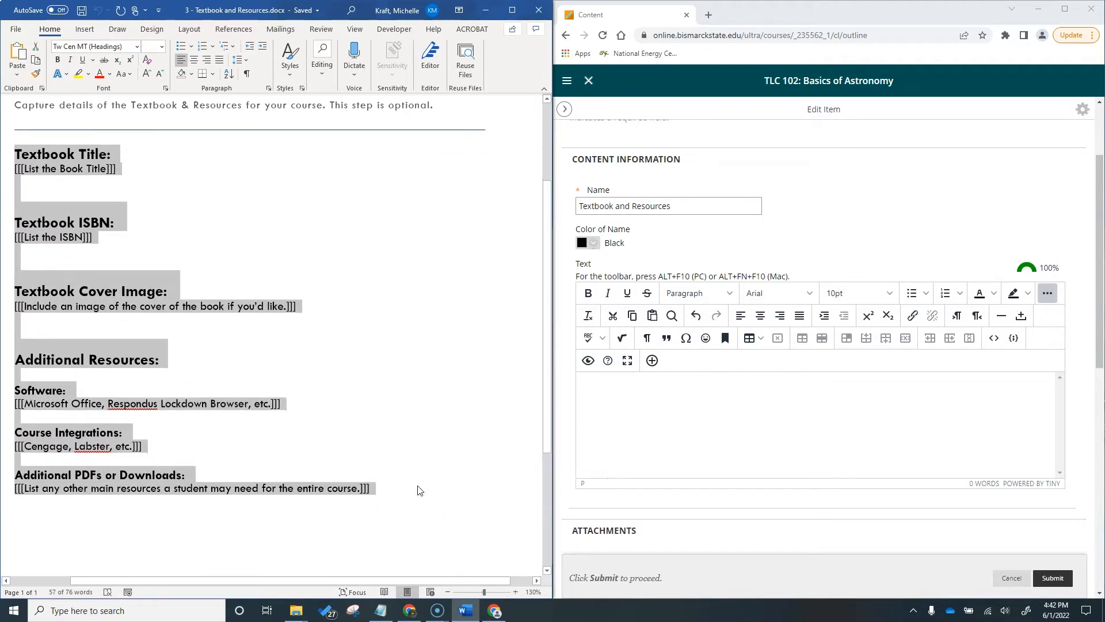
{"action": "left_click", "coordinate": [693, 431]}
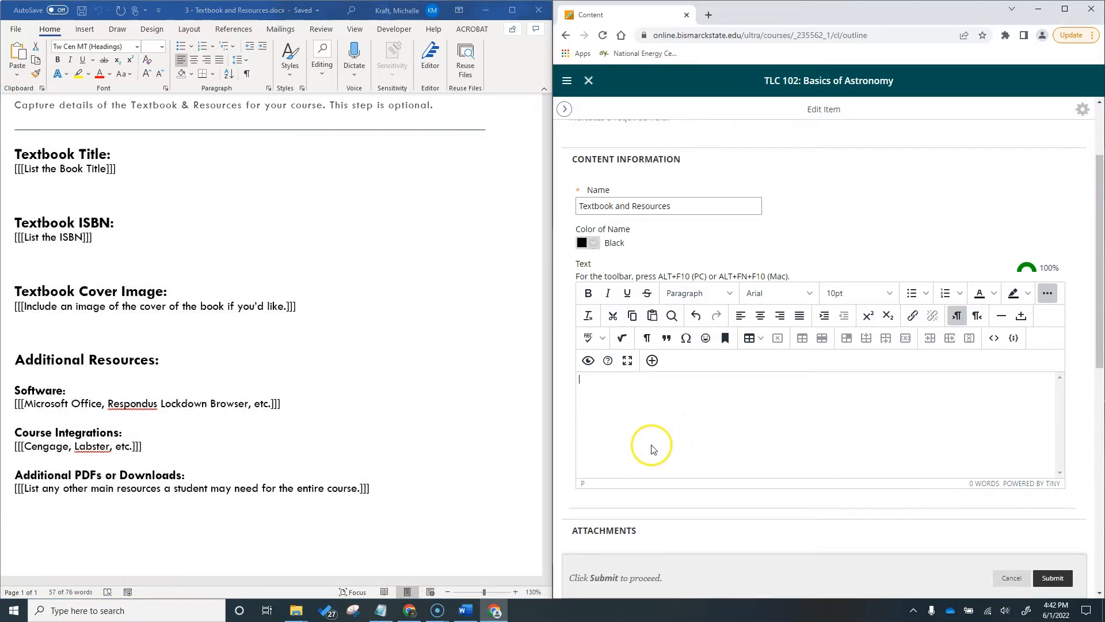
{"action": "key", "text": "ctrl+v"}
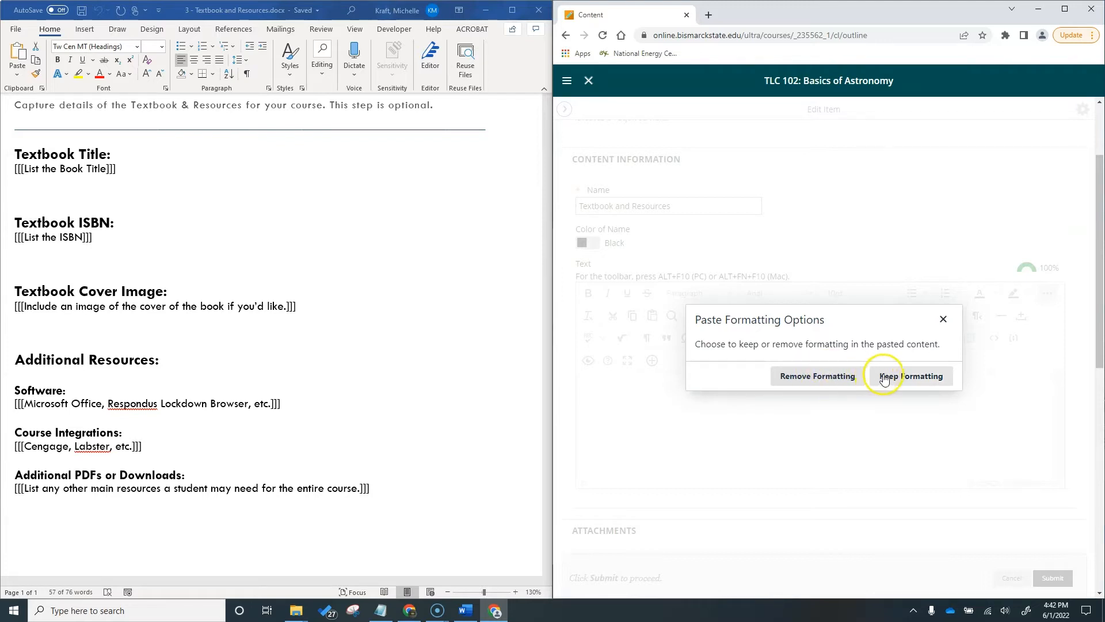
{"action": "left_click", "coordinate": [786, 381]}
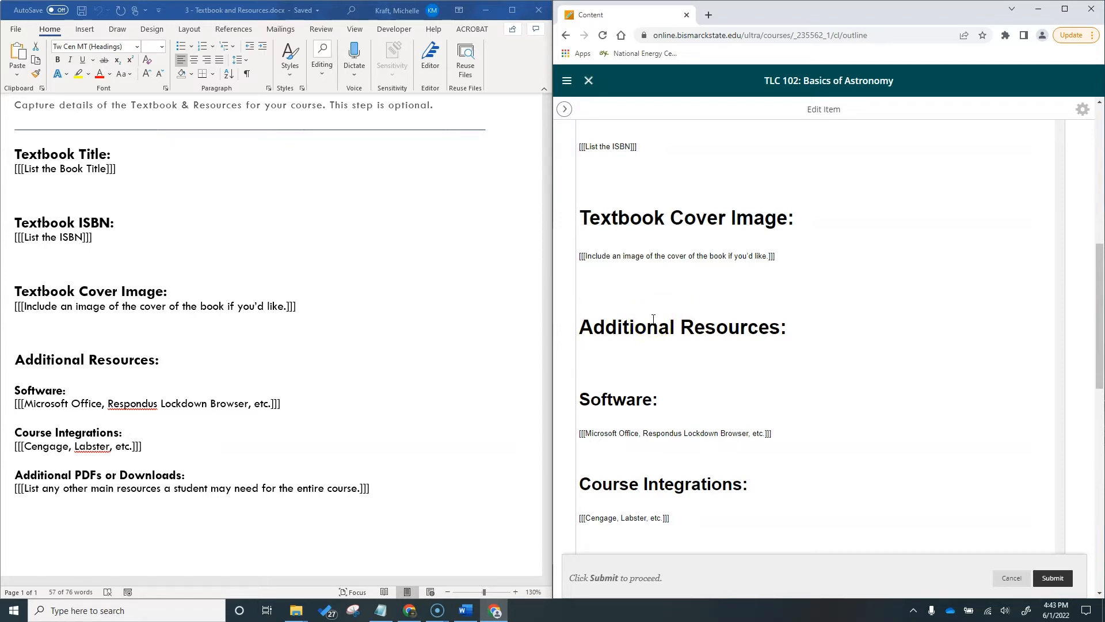
Compare the Blackboard editor's heading and sub-heading options with the heading styles in Word's Styles list.
{"action": "scroll", "coordinate": [654, 319], "scroll_direction": "up", "scroll_amount": 6}
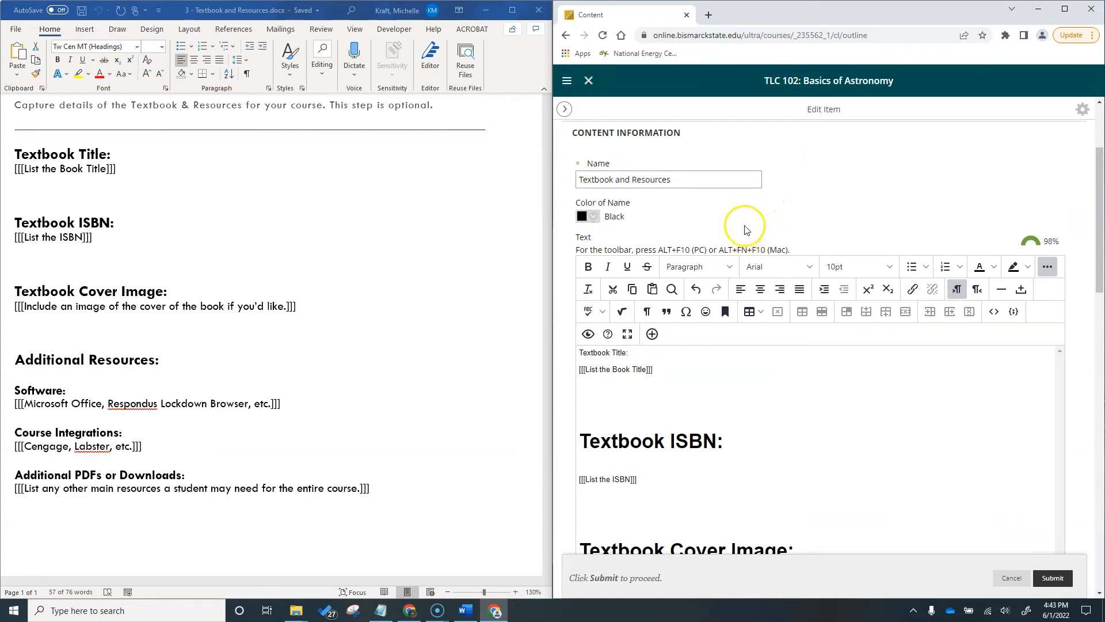
{"action": "left_click", "coordinate": [728, 267]}
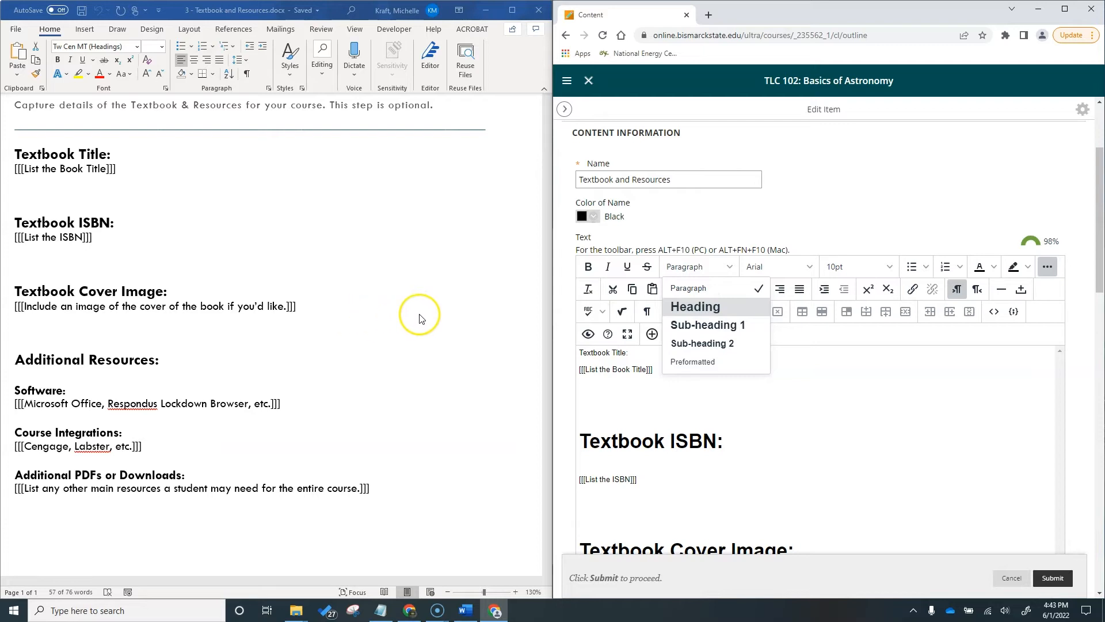
{"action": "left_click", "coordinate": [211, 112]}
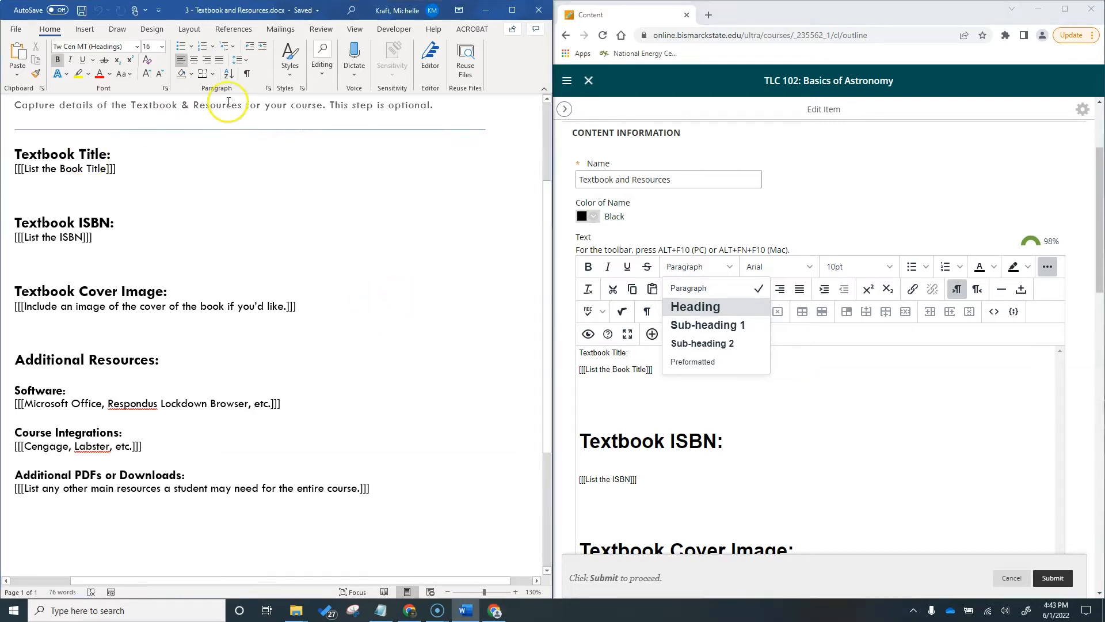
{"action": "left_click", "coordinate": [302, 90]}
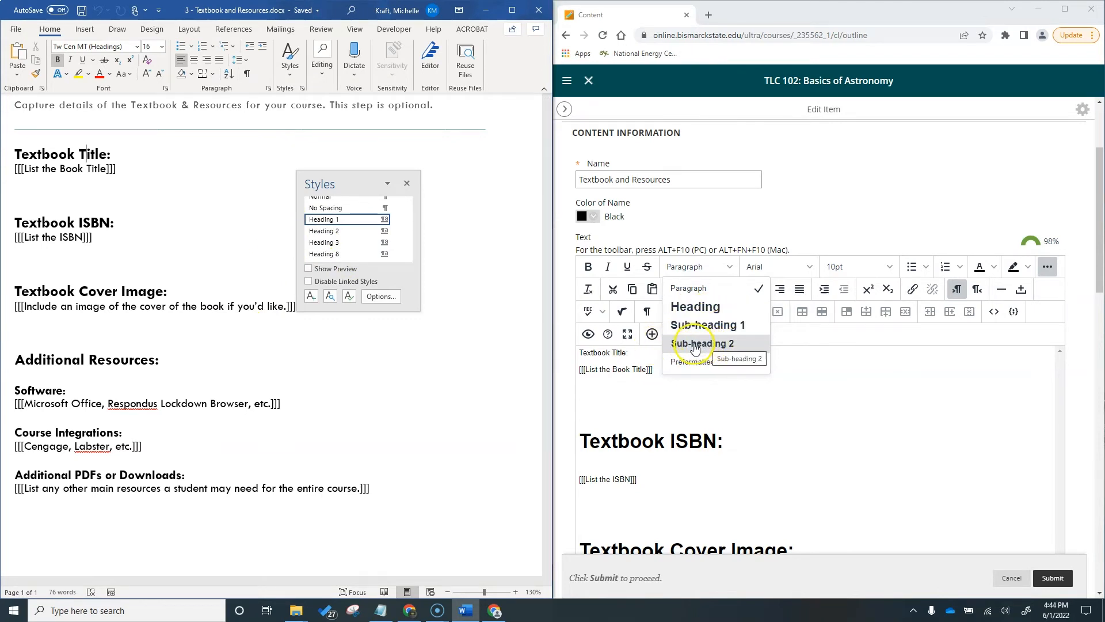
{"action": "left_click", "coordinate": [407, 183]}
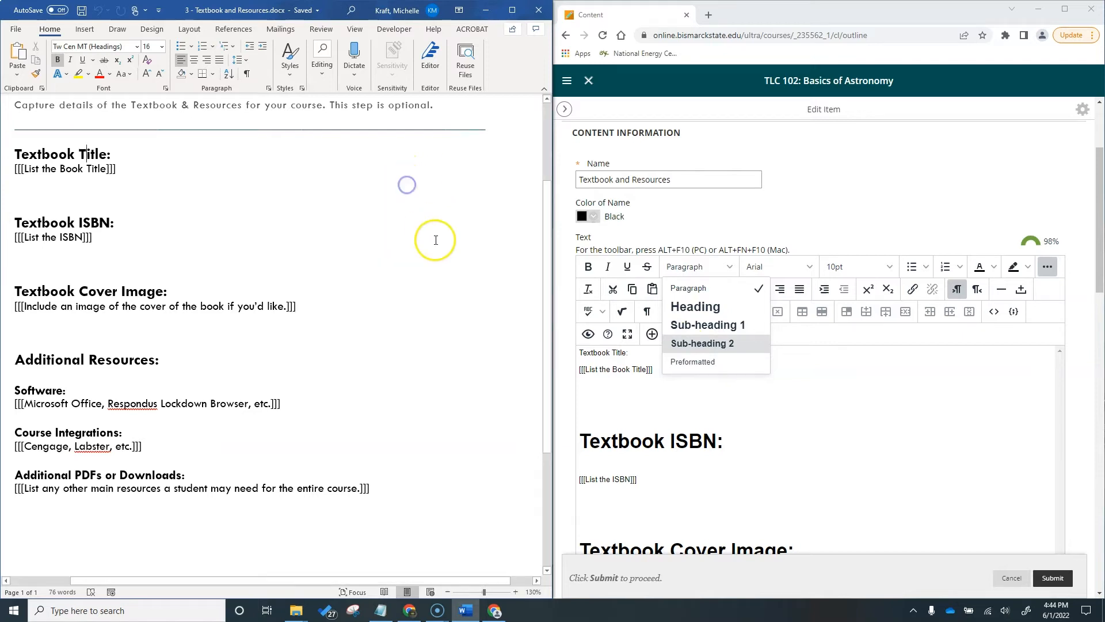
Apply the Heading style to the "Textbook Title:" line in the item's text.
{"action": "left_click", "coordinate": [617, 402]}
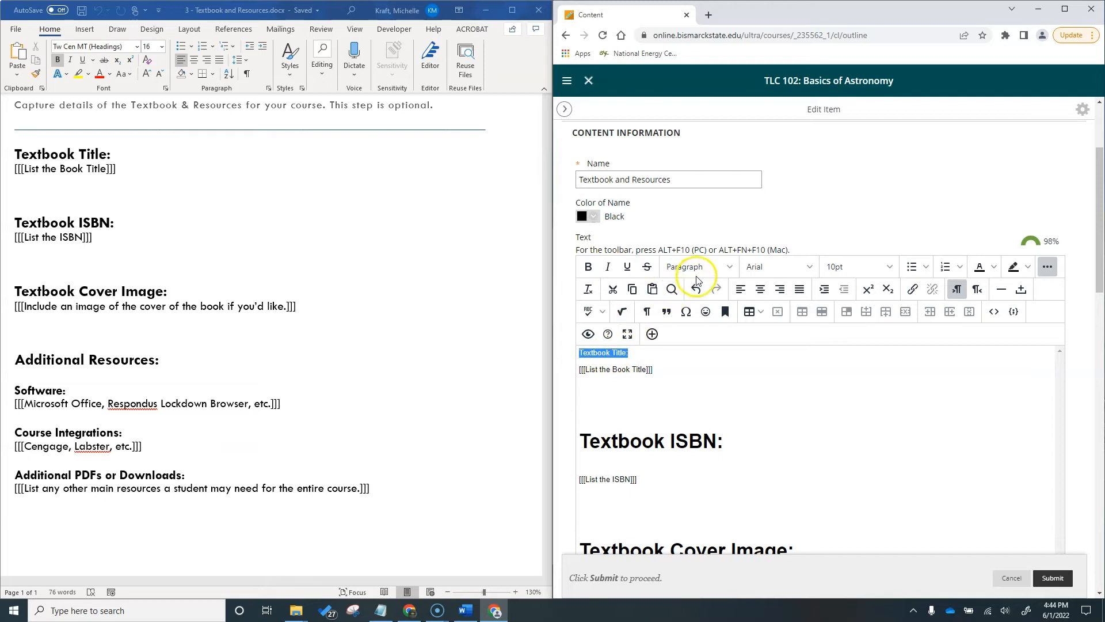
{"action": "left_click", "coordinate": [724, 267]}
{"action": "left_click", "coordinate": [698, 309]}
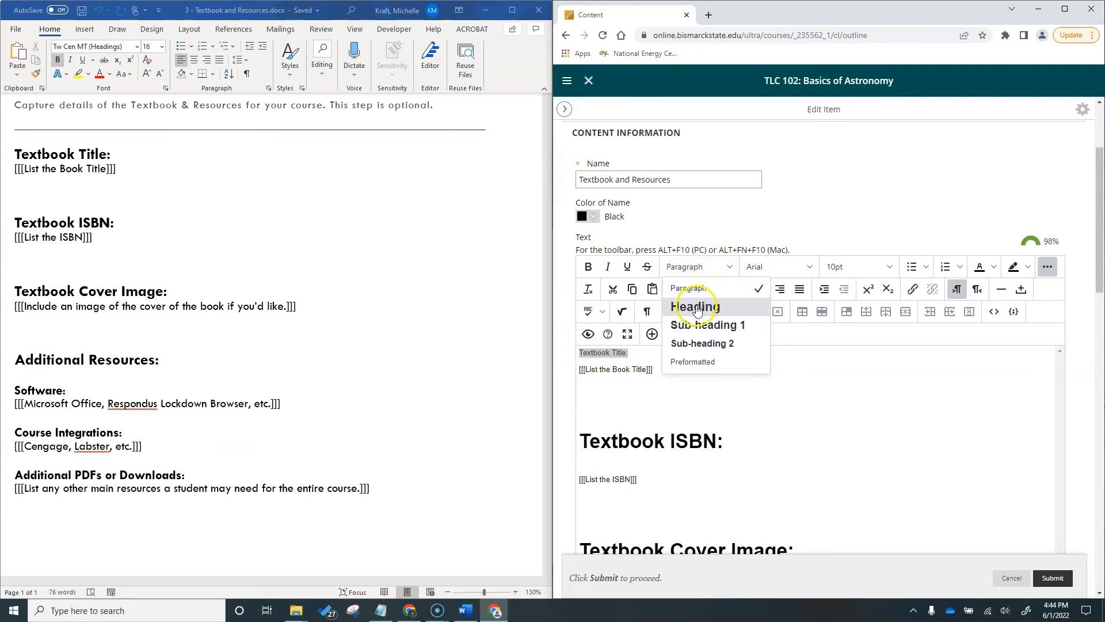
{"action": "left_click", "coordinate": [386, 362]}
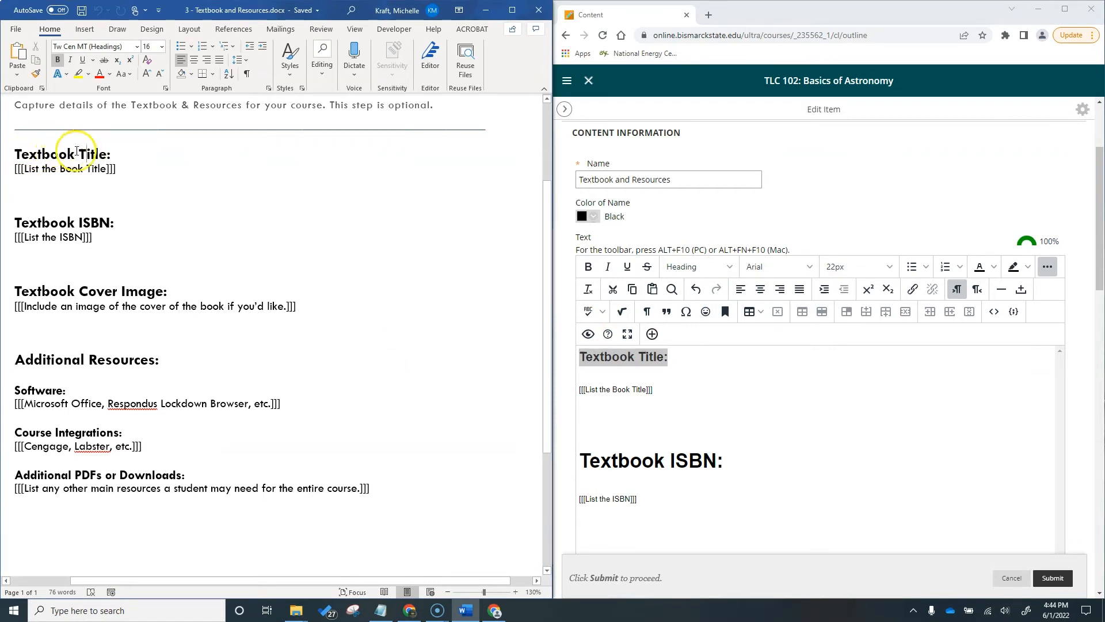
Leave the book title placeholder as a paragraph and apply the Heading style to the "Textbook ISBN:" line.
{"action": "left_click", "coordinate": [685, 419]}
{"action": "left_click_drag", "start_coordinate": [653, 390], "coordinate": [532, 395]}
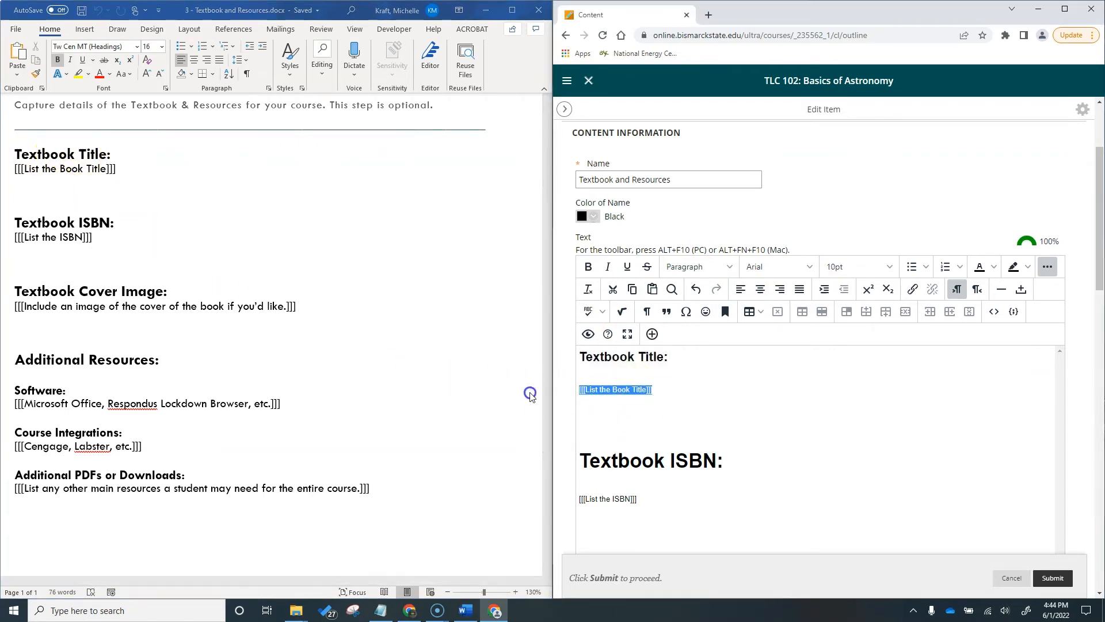
{"action": "left_click", "coordinate": [670, 407]}
{"action": "left_click_drag", "start_coordinate": [727, 460], "coordinate": [576, 458]}
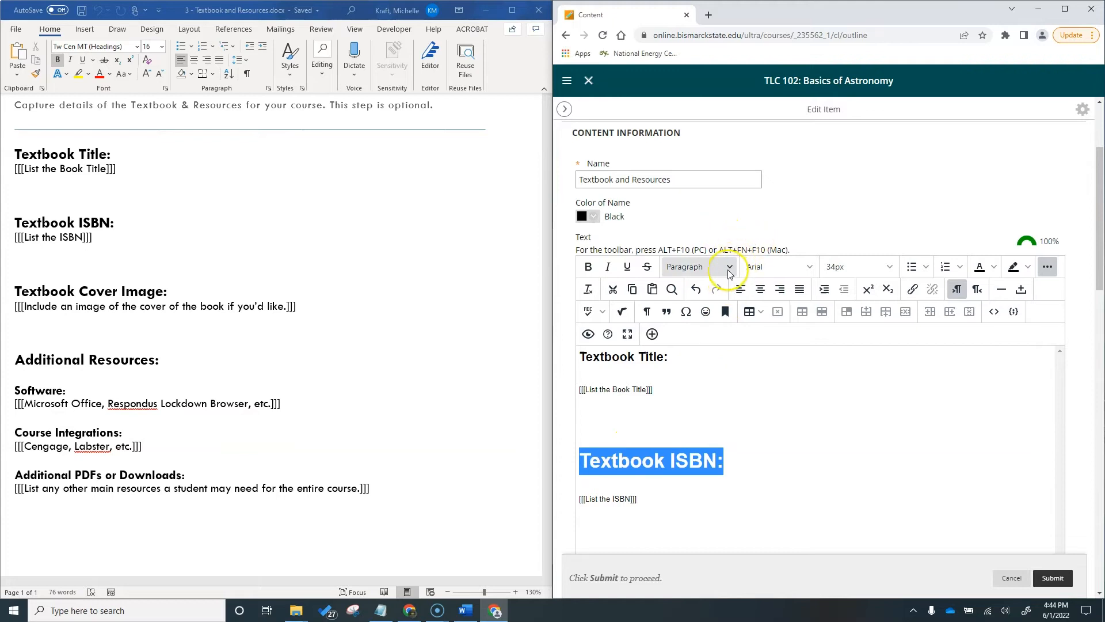
{"action": "left_click", "coordinate": [729, 270]}
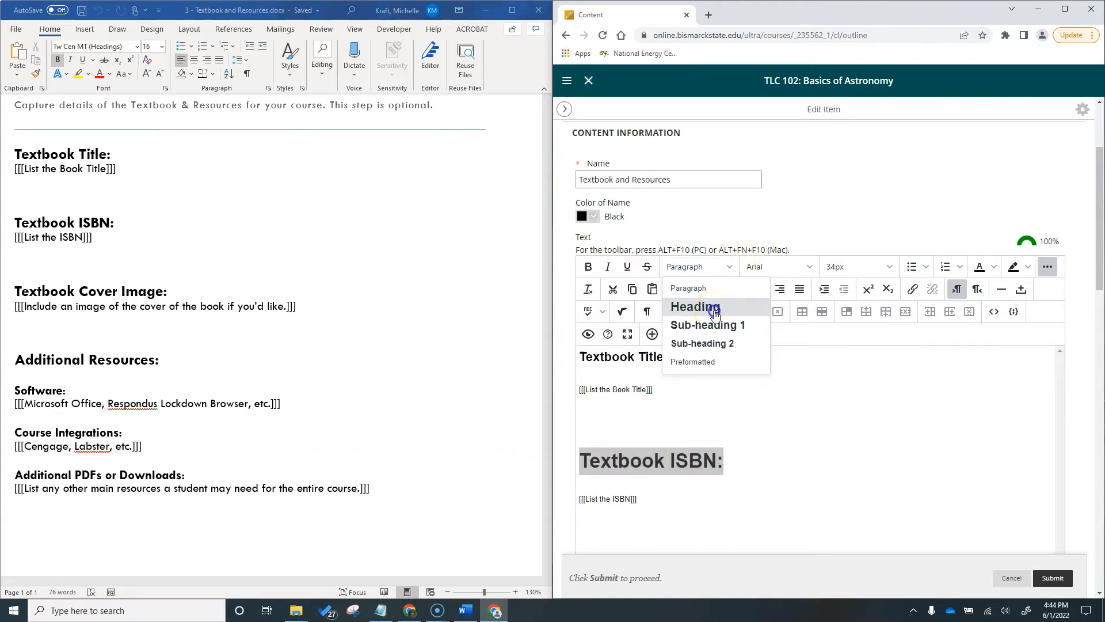
{"action": "left_click", "coordinate": [715, 315]}
{"action": "left_click", "coordinate": [709, 414]}
Apply the Heading style to the "Textbook Cover Image:" line.
{"action": "scroll", "coordinate": [719, 430], "scroll_direction": "down", "scroll_amount": 2}
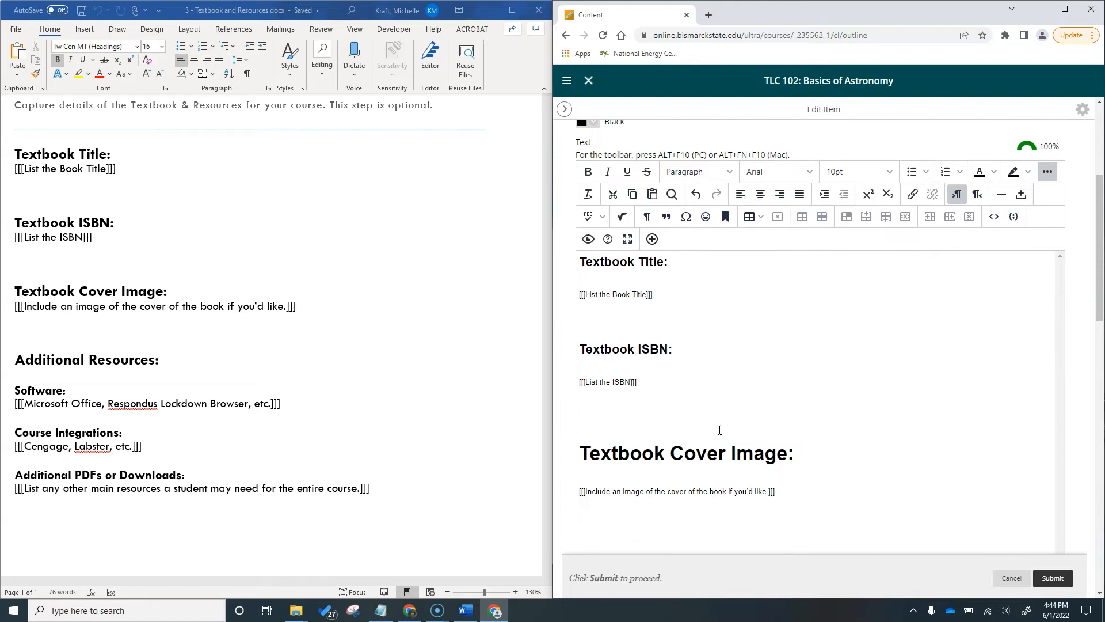
{"action": "left_click_drag", "start_coordinate": [818, 452], "coordinate": [561, 445]}
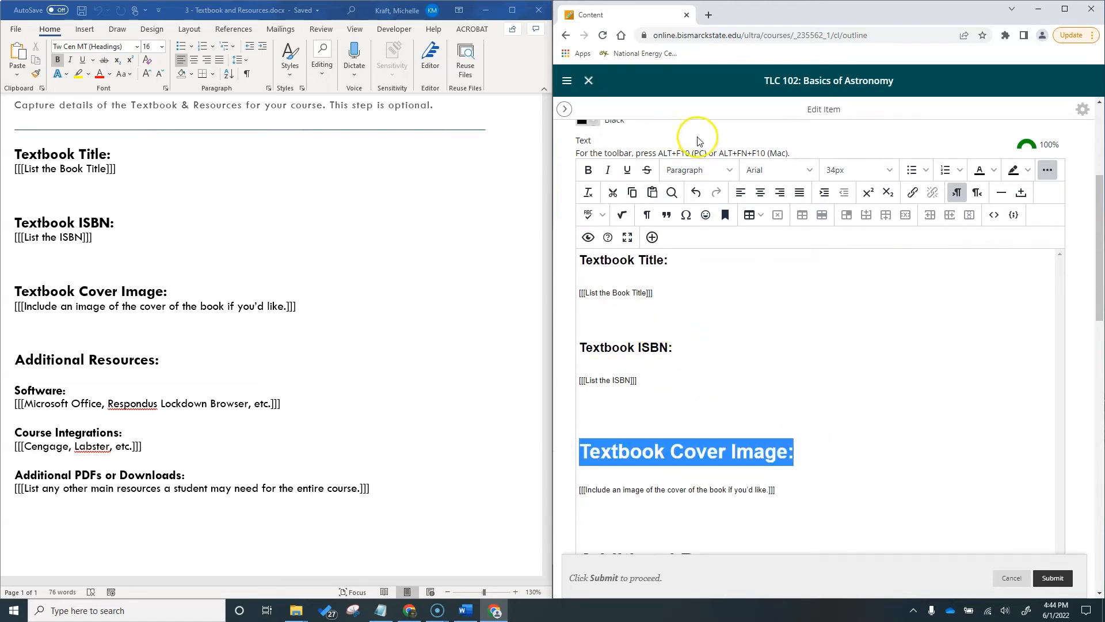
{"action": "left_click", "coordinate": [729, 170]}
{"action": "left_click", "coordinate": [695, 211]}
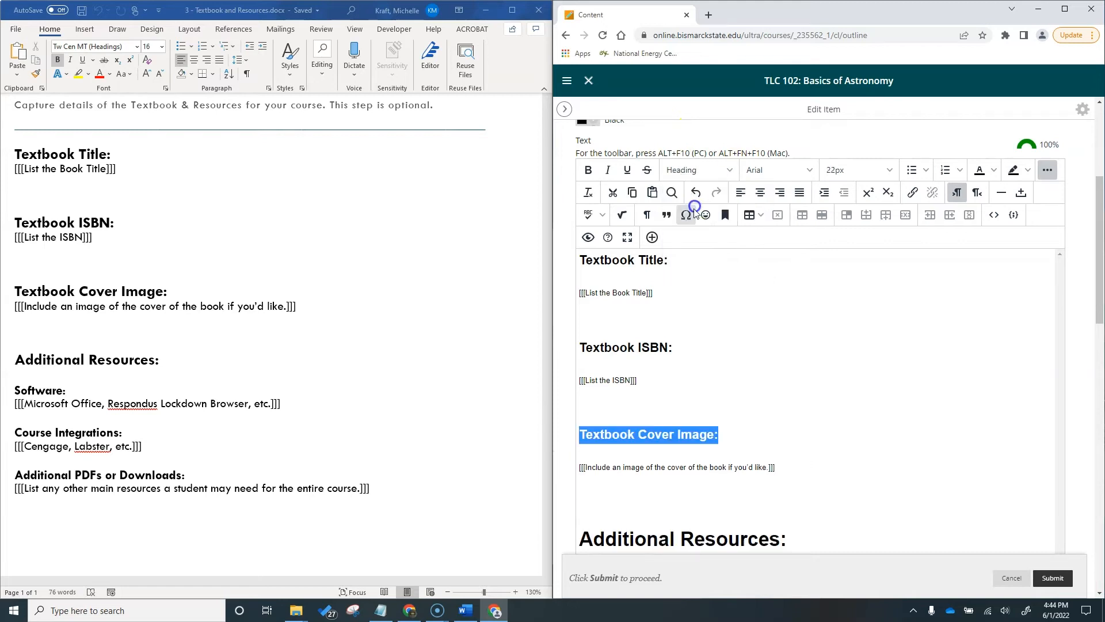
Apply the Heading style to the "Additional Resources:" line.
{"action": "scroll", "coordinate": [723, 360], "scroll_direction": "down", "scroll_amount": 1}
{"action": "scroll", "coordinate": [763, 353], "scroll_direction": "down", "scroll_amount": 2}
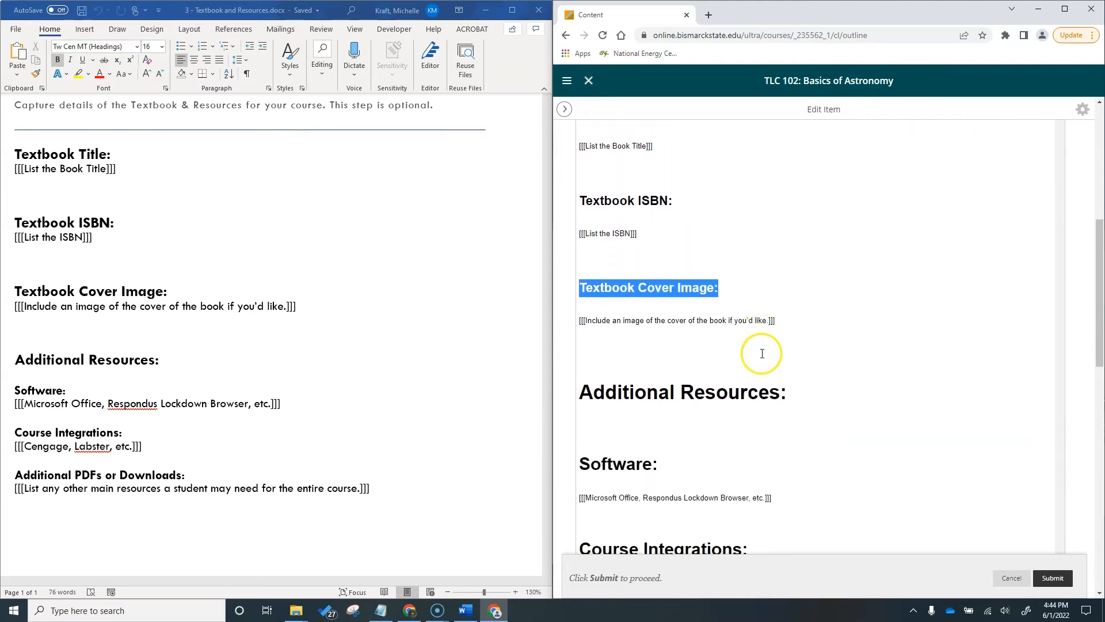
{"action": "left_click_drag", "start_coordinate": [789, 392], "coordinate": [580, 395]}
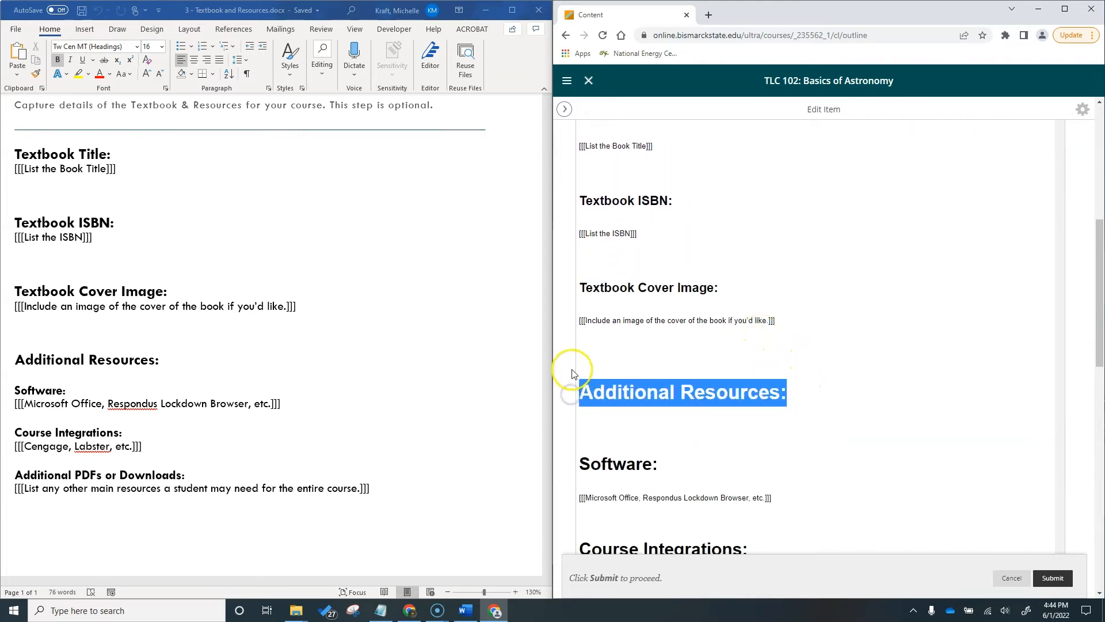
{"action": "scroll", "coordinate": [573, 366], "scroll_direction": "up", "scroll_amount": 2}
{"action": "left_click", "coordinate": [720, 148]}
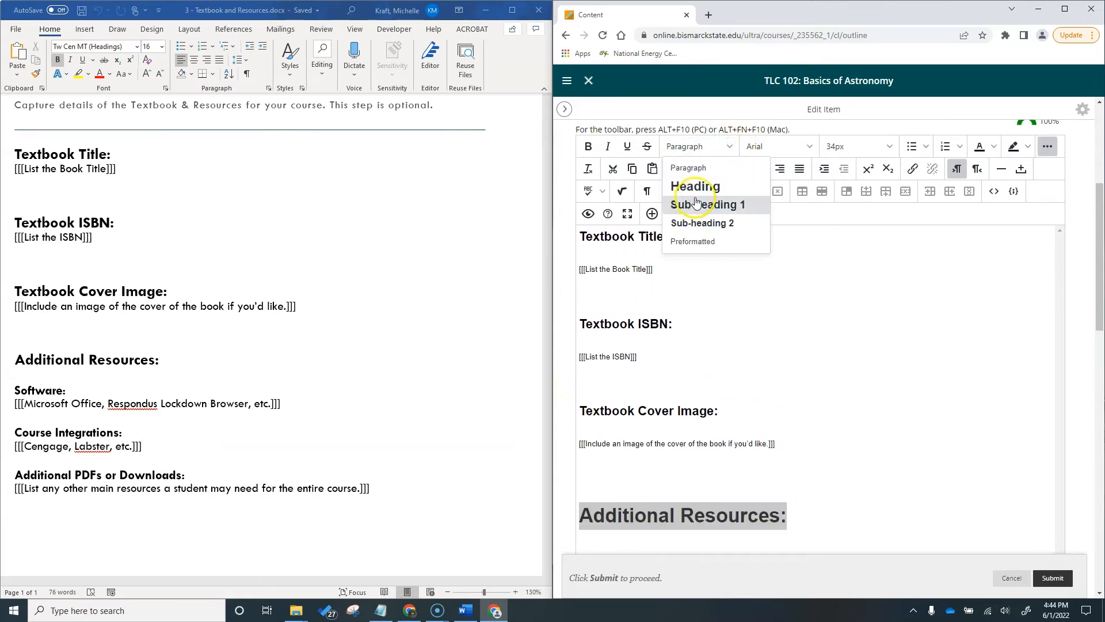
{"action": "left_click", "coordinate": [705, 180]}
Apply the Sub-heading 1 style to the "Software:" line under Additional Resources.
{"action": "scroll", "coordinate": [791, 489], "scroll_direction": "down", "scroll_amount": 2}
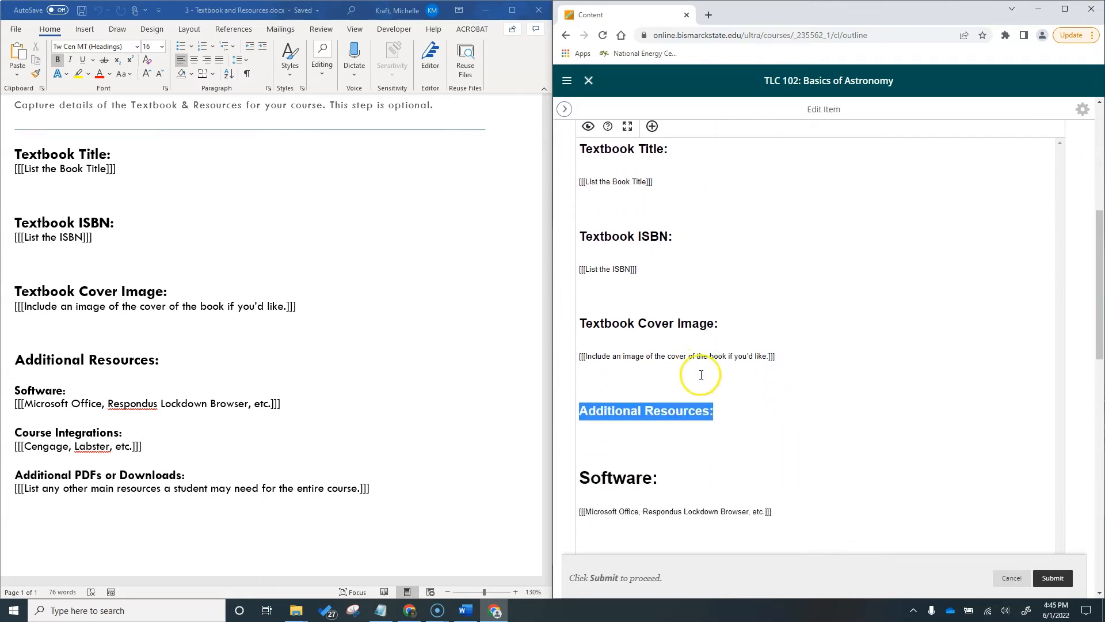
{"action": "left_click", "coordinate": [732, 400]}
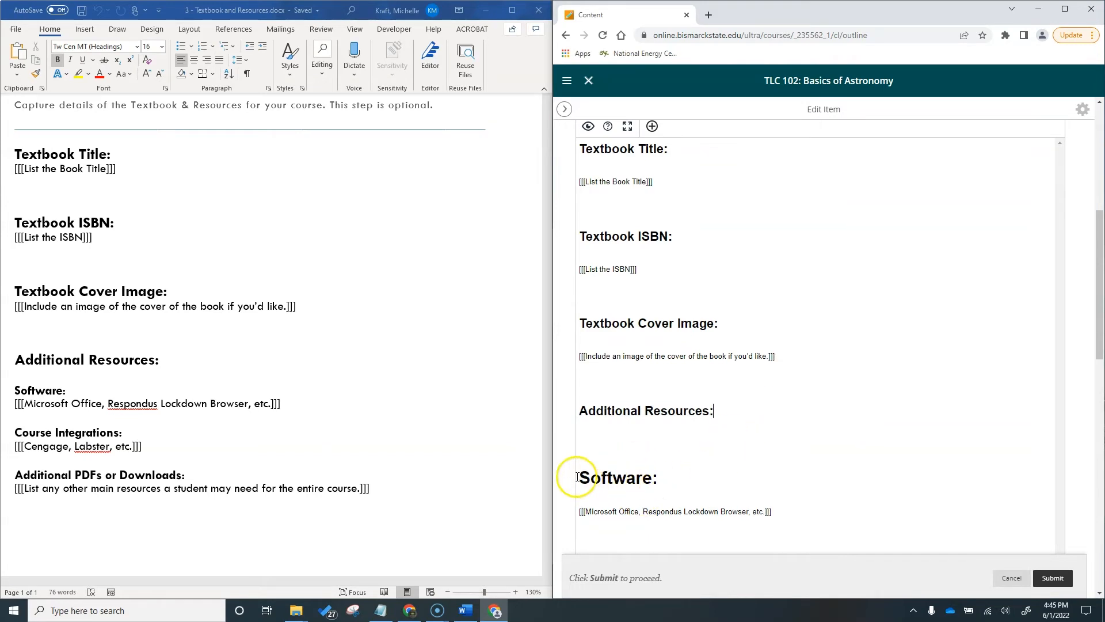
{"action": "left_click_drag", "start_coordinate": [577, 477], "coordinate": [661, 477]}
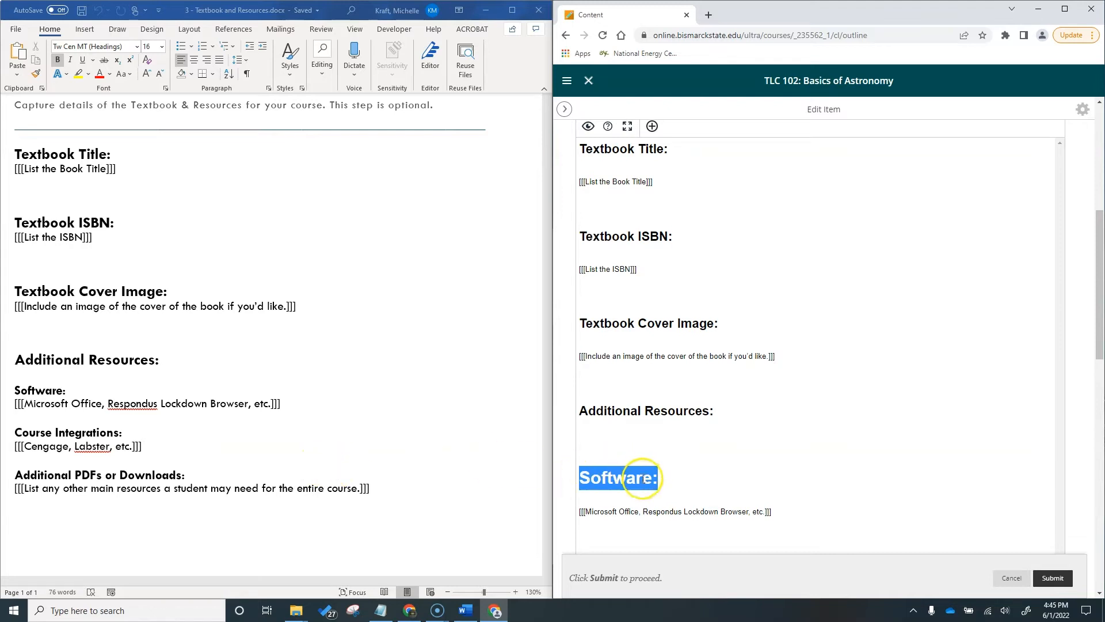
{"action": "scroll", "coordinate": [735, 417], "scroll_direction": "up", "scroll_amount": 2}
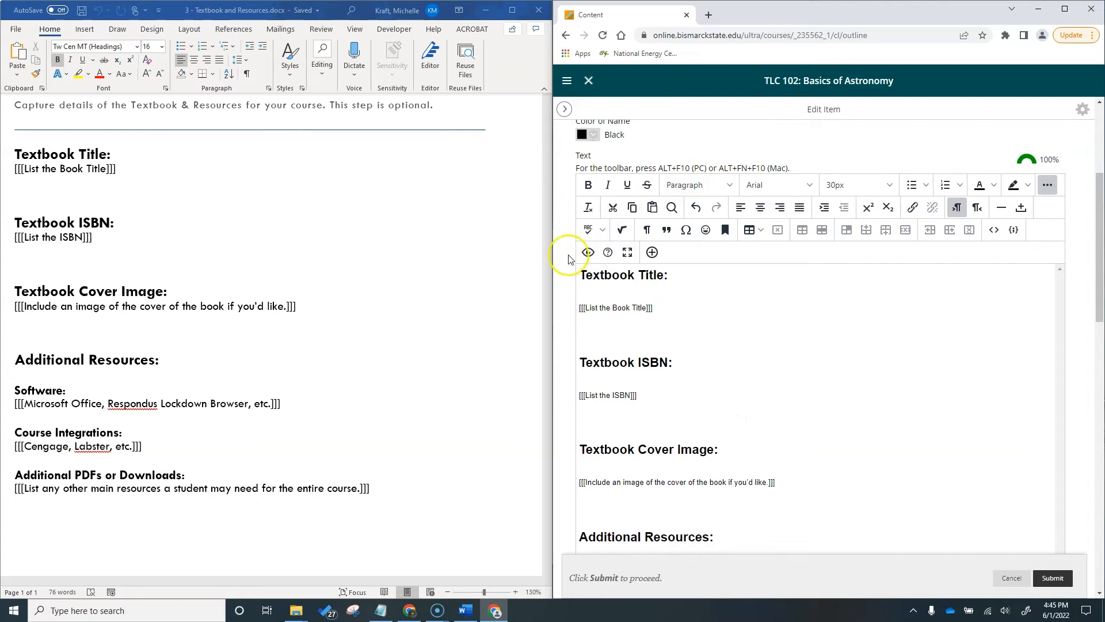
{"action": "scroll", "coordinate": [570, 249], "scroll_direction": "down", "scroll_amount": 1}
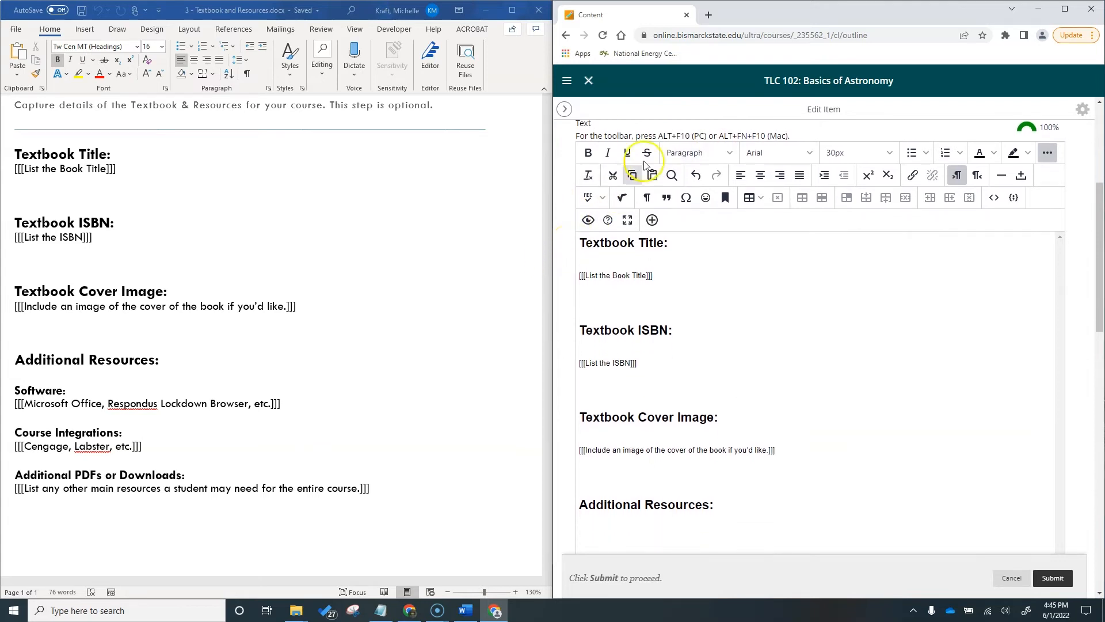
{"action": "left_click", "coordinate": [728, 156]}
{"action": "left_click", "coordinate": [715, 210]}
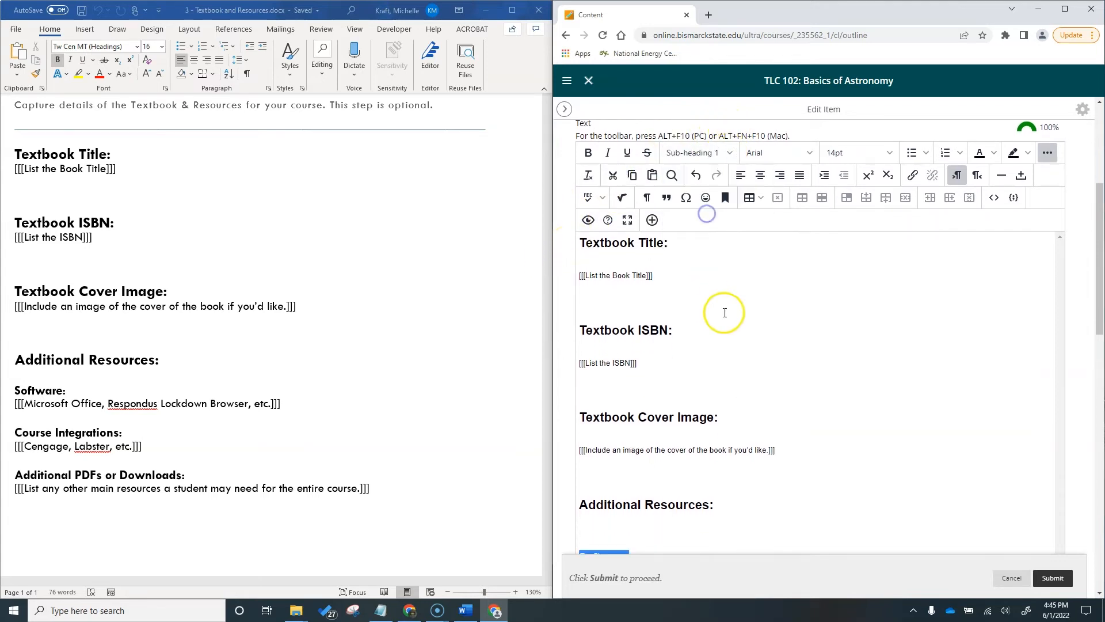
Apply the Sub-heading 1 style to the "Course Integrations:" line.
{"action": "scroll", "coordinate": [742, 319], "scroll_direction": "down", "scroll_amount": 1}
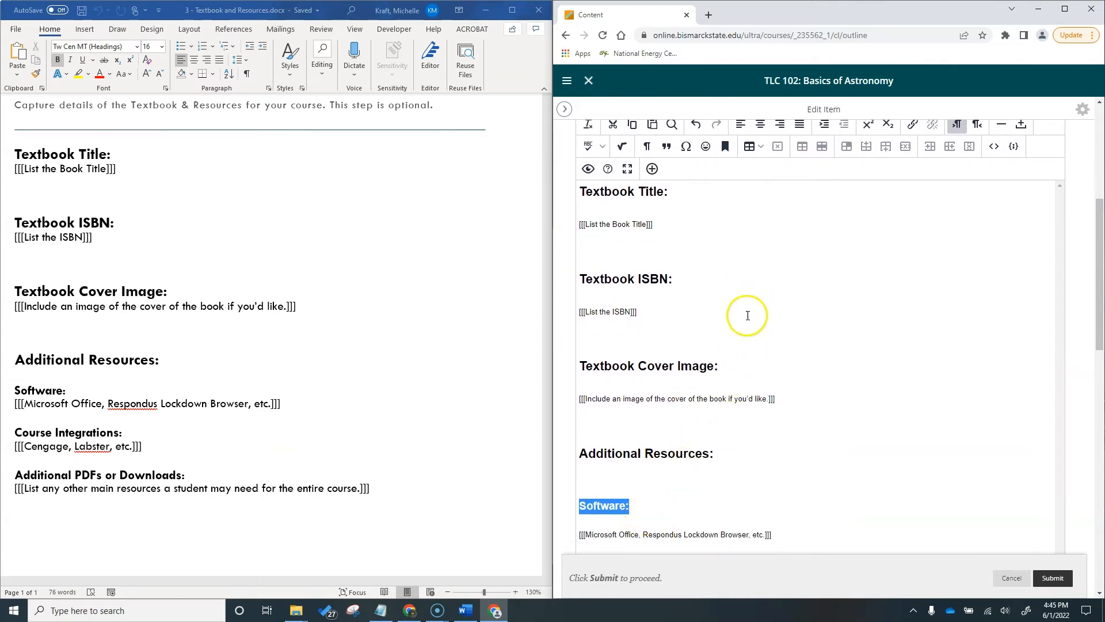
{"action": "scroll", "coordinate": [740, 322], "scroll_direction": "down", "scroll_amount": 1}
{"action": "left_click_drag", "start_coordinate": [747, 513], "coordinate": [571, 510]}
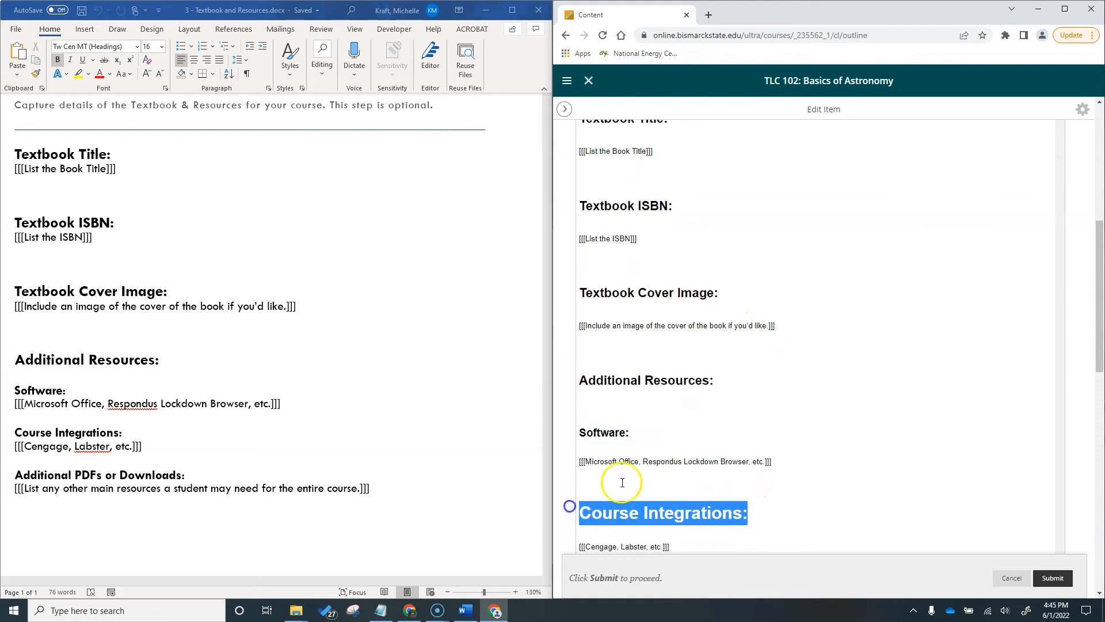
{"action": "scroll", "coordinate": [639, 498], "scroll_direction": "up", "scroll_amount": 2}
{"action": "left_click", "coordinate": [729, 144]}
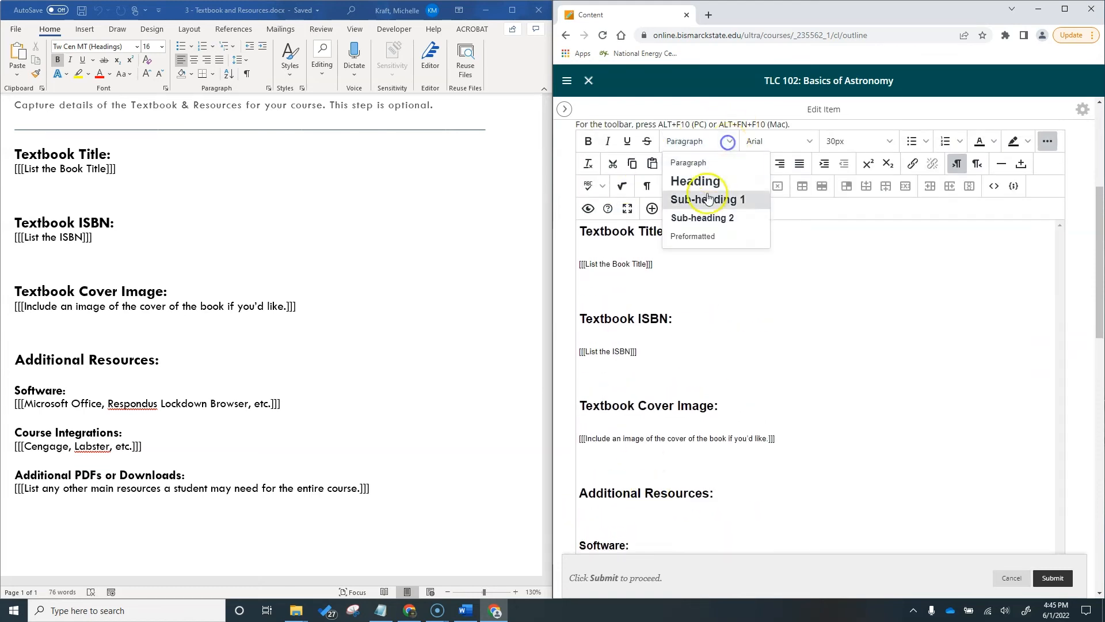
{"action": "left_click", "coordinate": [726, 200]}
Apply the Sub-heading 1 style to the "Additional PDFs or Downloads:" line.
{"action": "scroll", "coordinate": [711, 358], "scroll_direction": "down", "scroll_amount": 3}
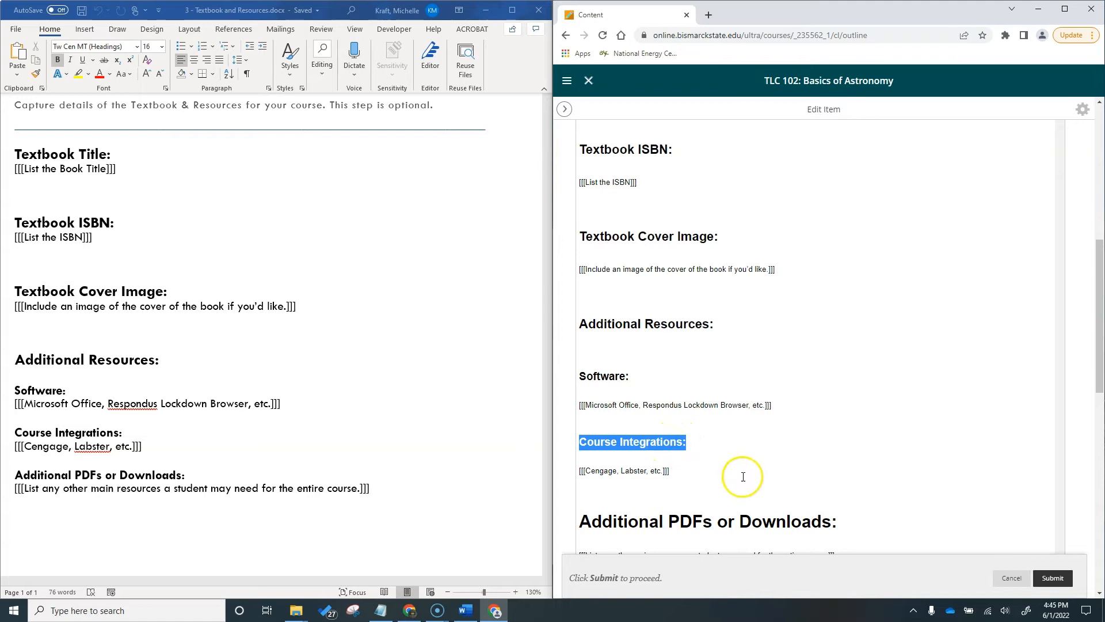
{"action": "left_click_drag", "start_coordinate": [836, 522], "coordinate": [584, 530]}
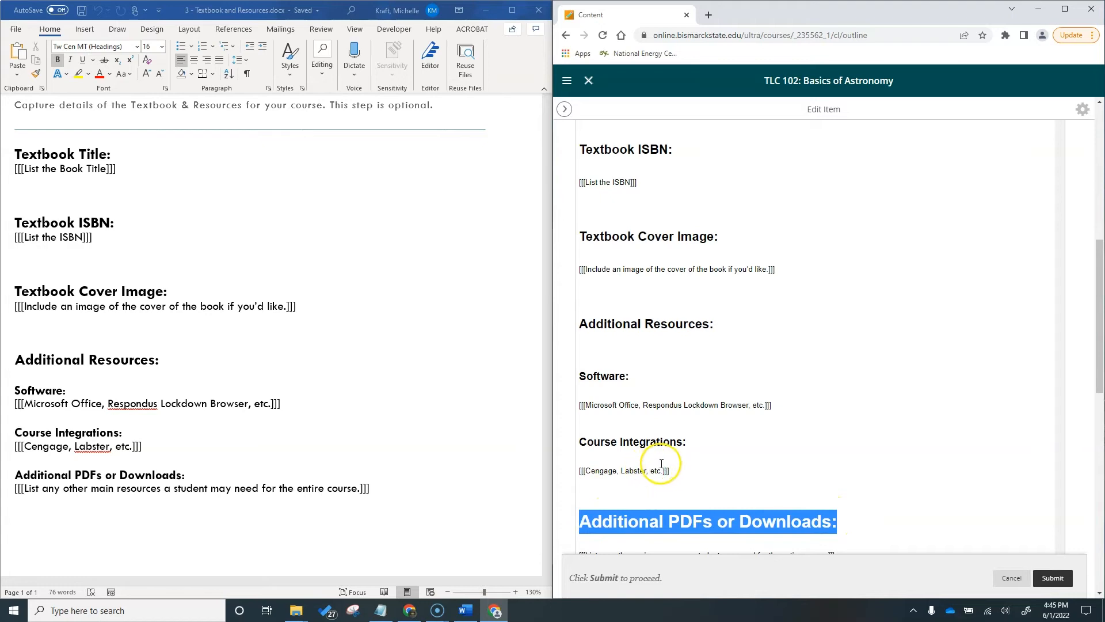
{"action": "scroll", "coordinate": [662, 463], "scroll_direction": "up", "scroll_amount": 5}
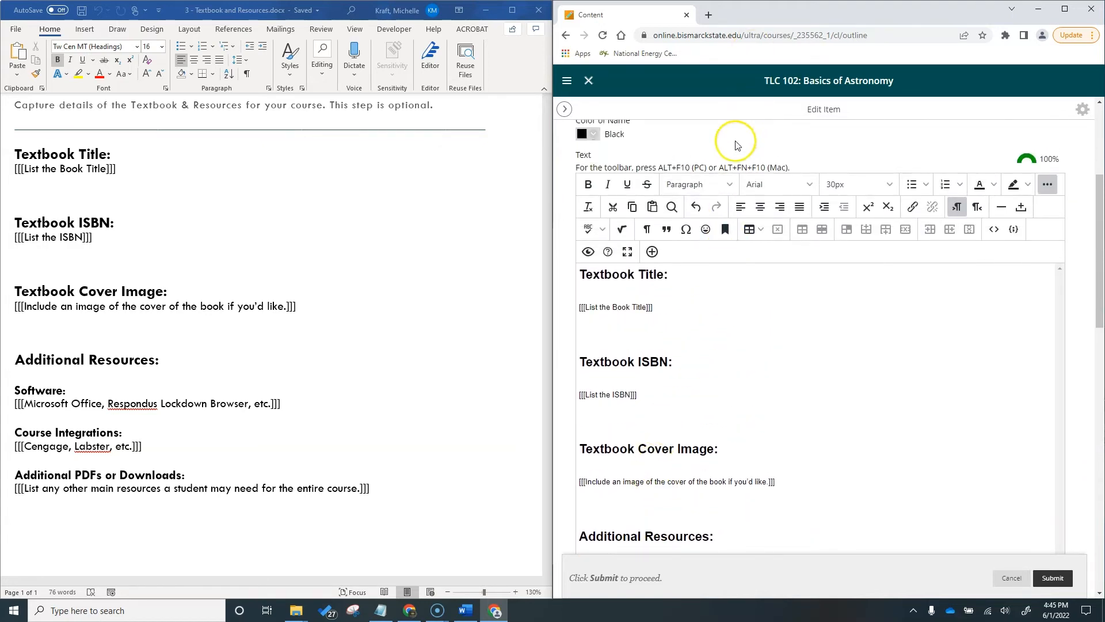
{"action": "left_click", "coordinate": [717, 188]}
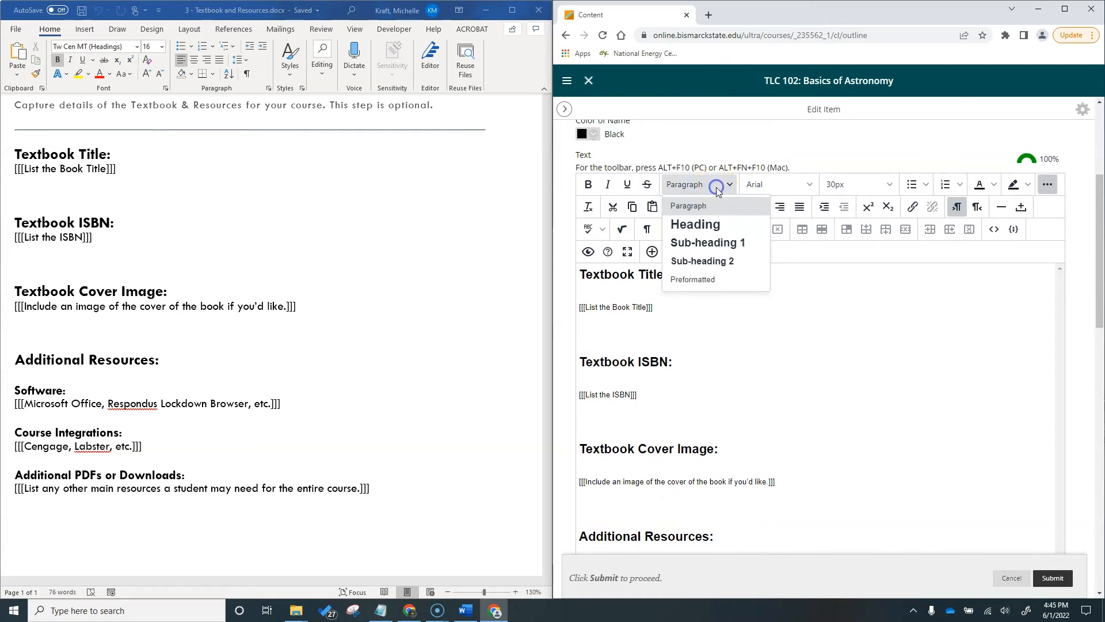
{"action": "left_click", "coordinate": [711, 242]}
Check the text under Additional PDFs or Downloads and submit the edited Textbook and Resources item.
{"action": "scroll", "coordinate": [765, 412], "scroll_direction": "down", "scroll_amount": 5}
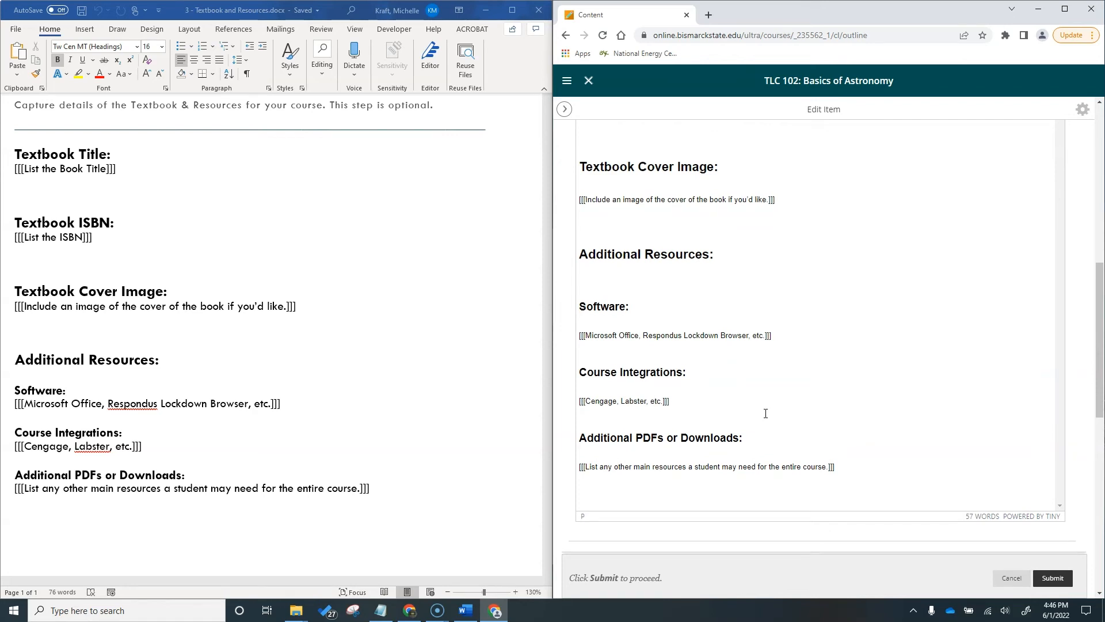
{"action": "left_click_drag", "start_coordinate": [836, 466], "coordinate": [577, 481]}
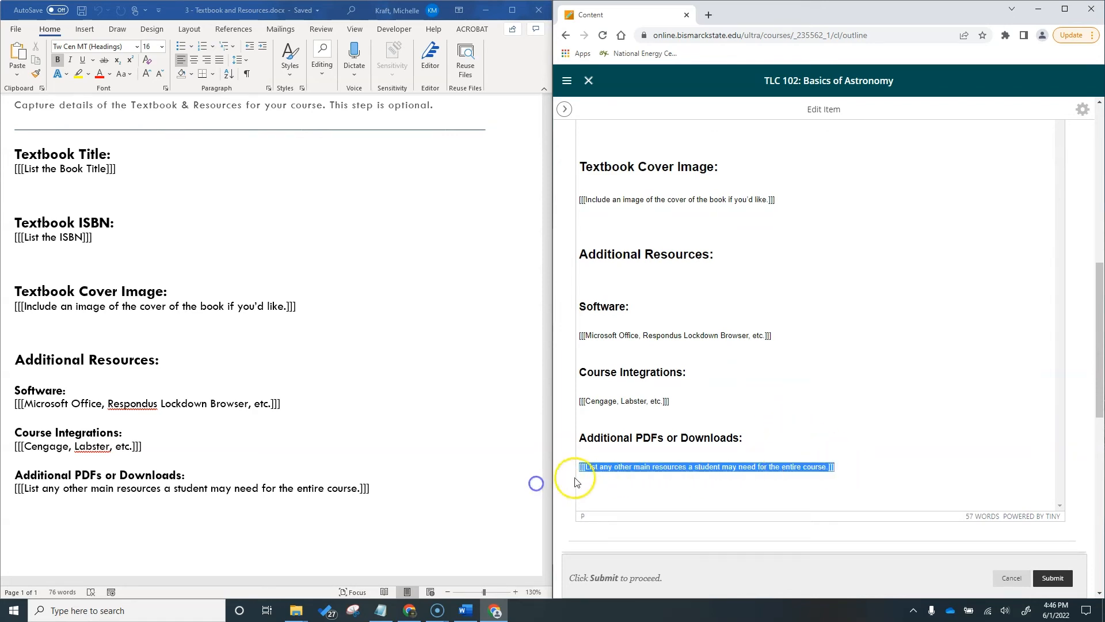
{"action": "left_click", "coordinate": [636, 472]}
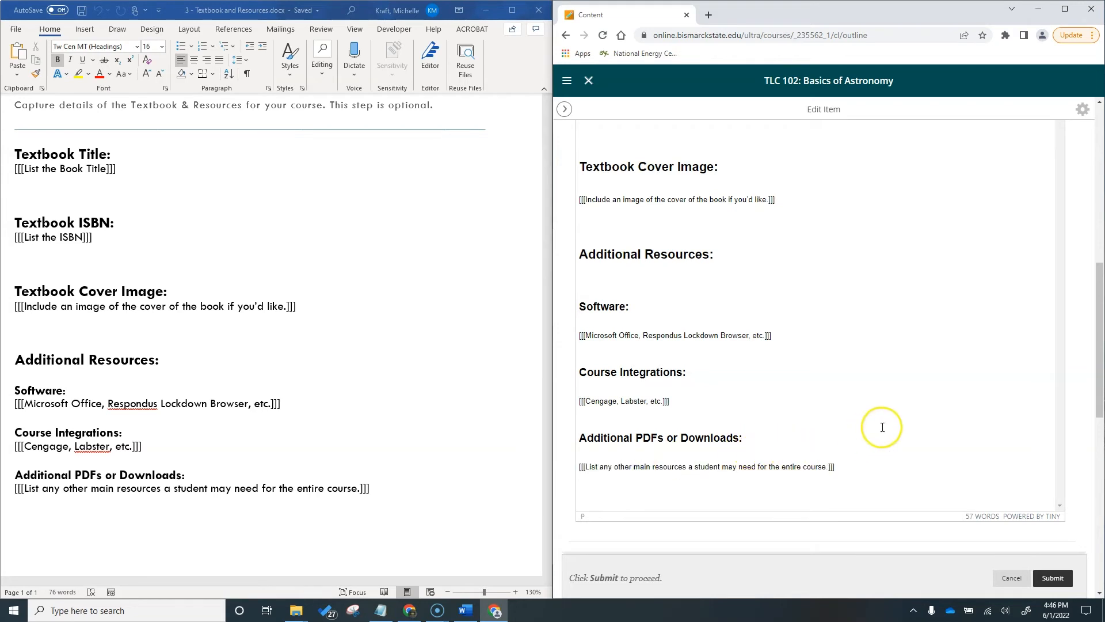
{"action": "left_click", "coordinate": [1054, 579]}
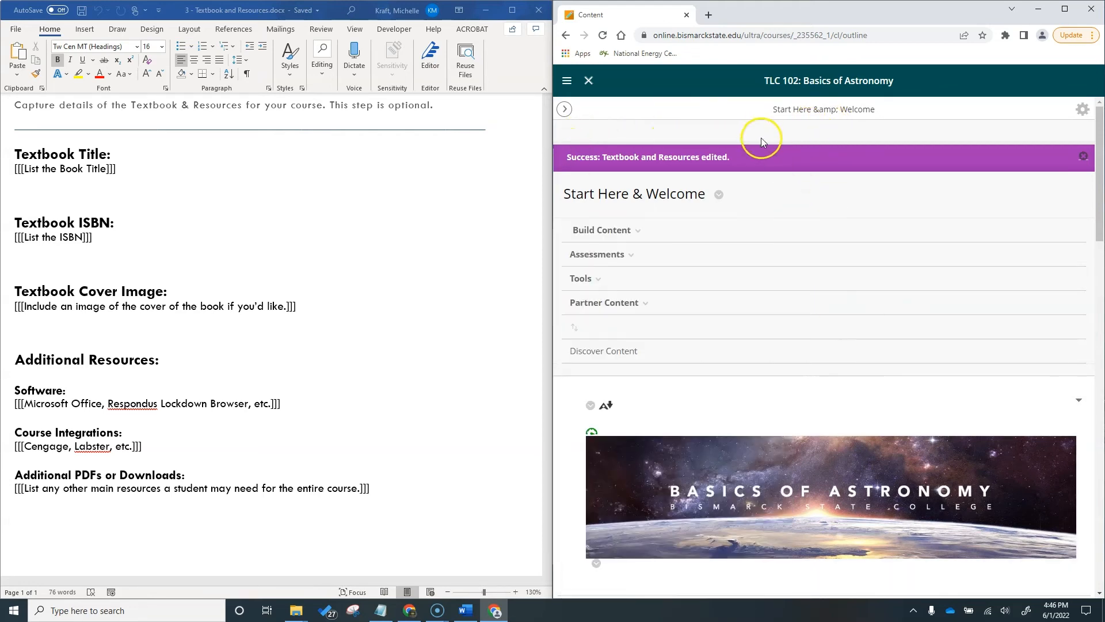
Review the headings and placeholder text of the Textbook and Resources item on the Start Here & Welcome page.
{"action": "scroll", "coordinate": [820, 450], "scroll_direction": "down", "scroll_amount": 3}
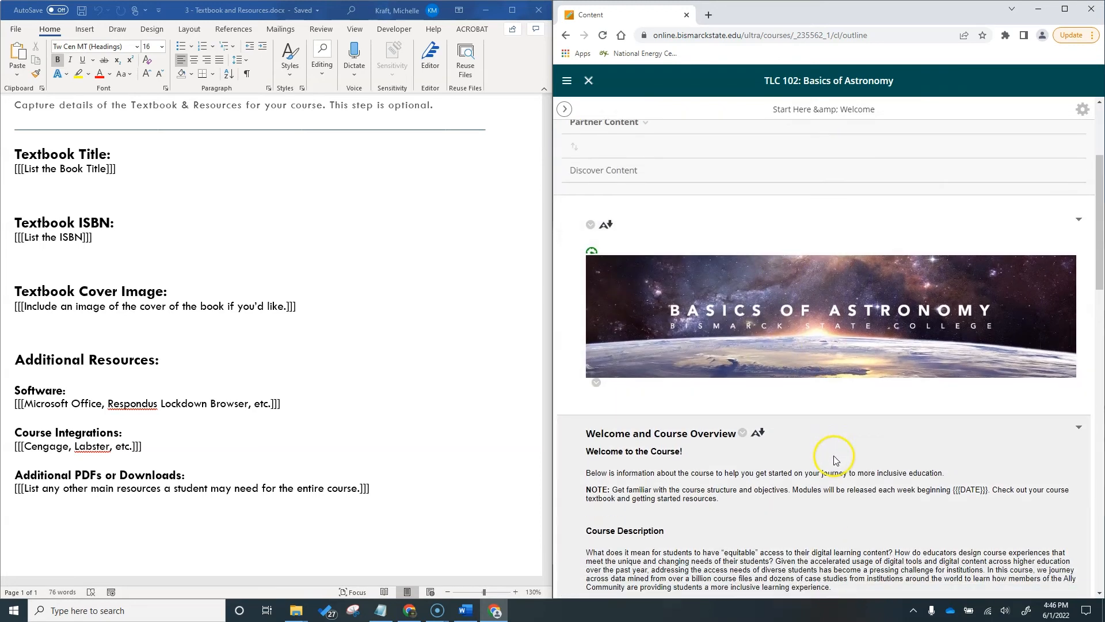
{"action": "scroll", "coordinate": [836, 461], "scroll_direction": "down", "scroll_amount": 10}
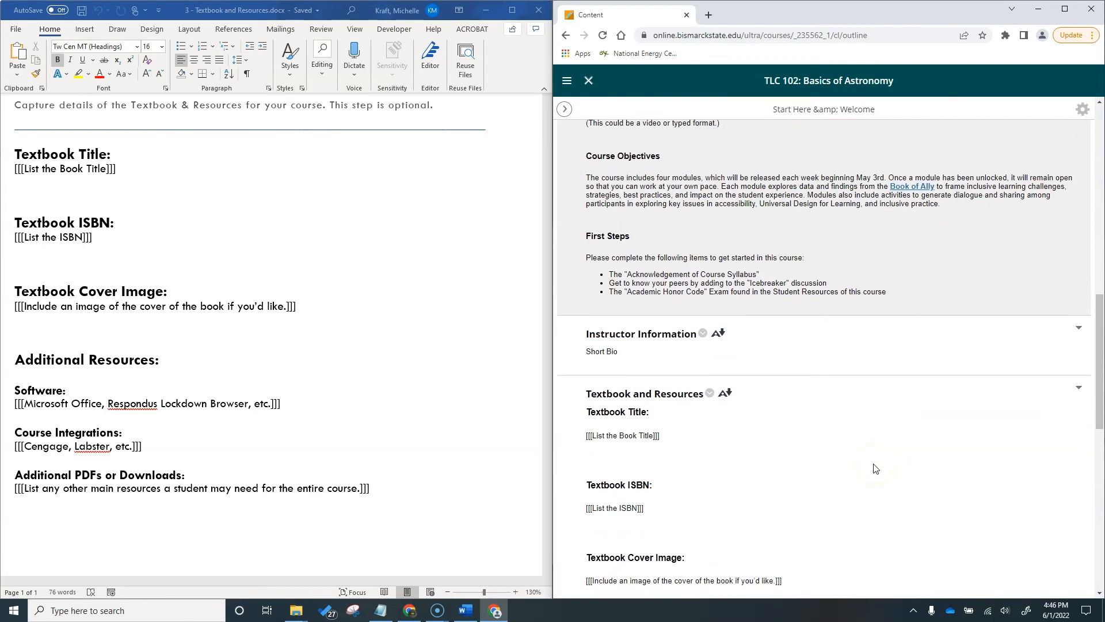
{"action": "scroll", "coordinate": [875, 468], "scroll_direction": "down", "scroll_amount": 3}
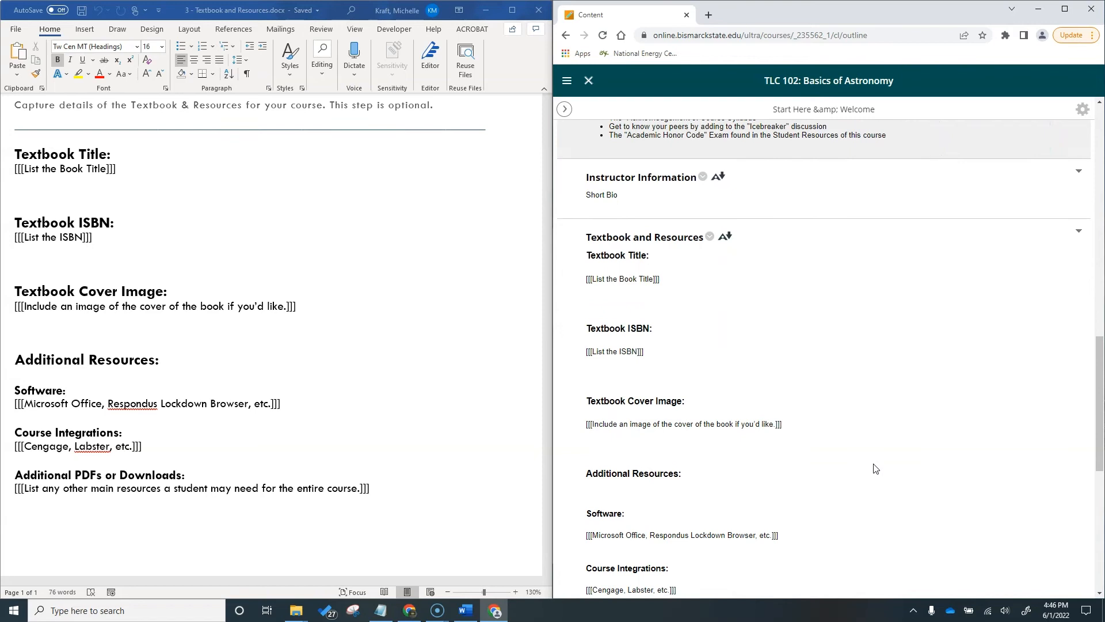
{"action": "left_click", "coordinate": [625, 241]}
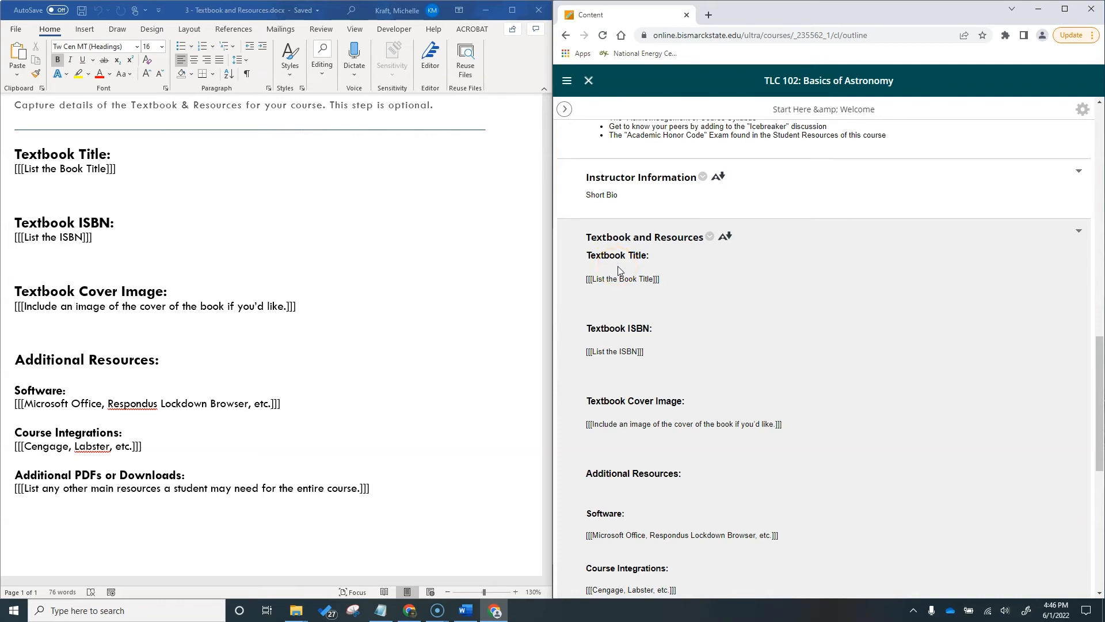
{"action": "left_click", "coordinate": [591, 255]}
Open the Welcome and Course Overview item for editing and maximize the browser window to show its text editor.
{"action": "scroll", "coordinate": [655, 268], "scroll_direction": "up", "scroll_amount": 4}
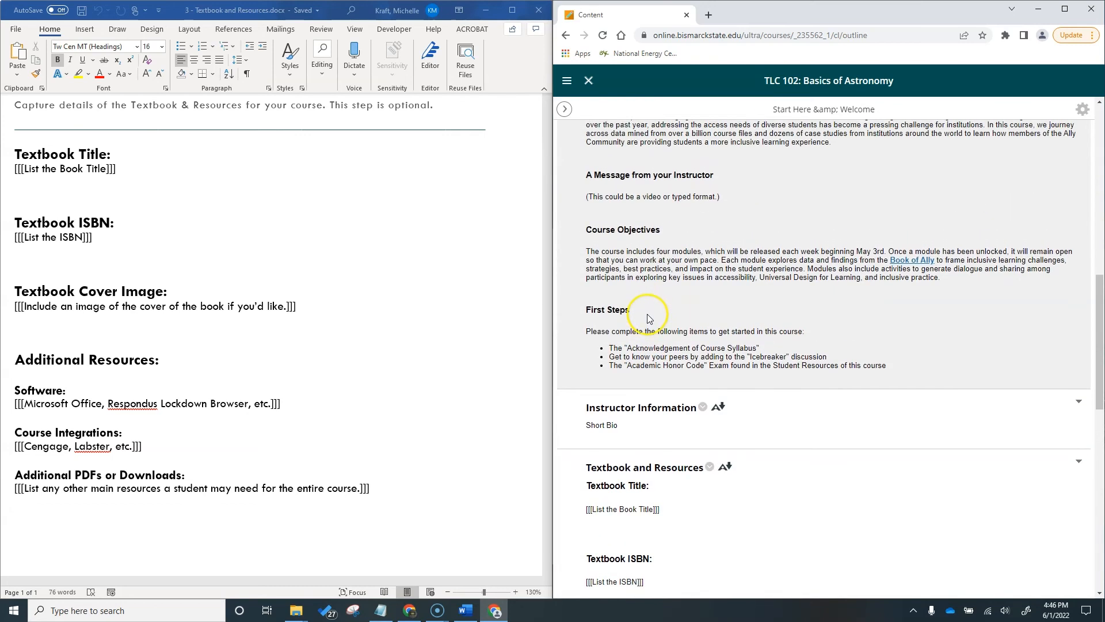
{"action": "scroll", "coordinate": [649, 316], "scroll_direction": "up", "scroll_amount": 5}
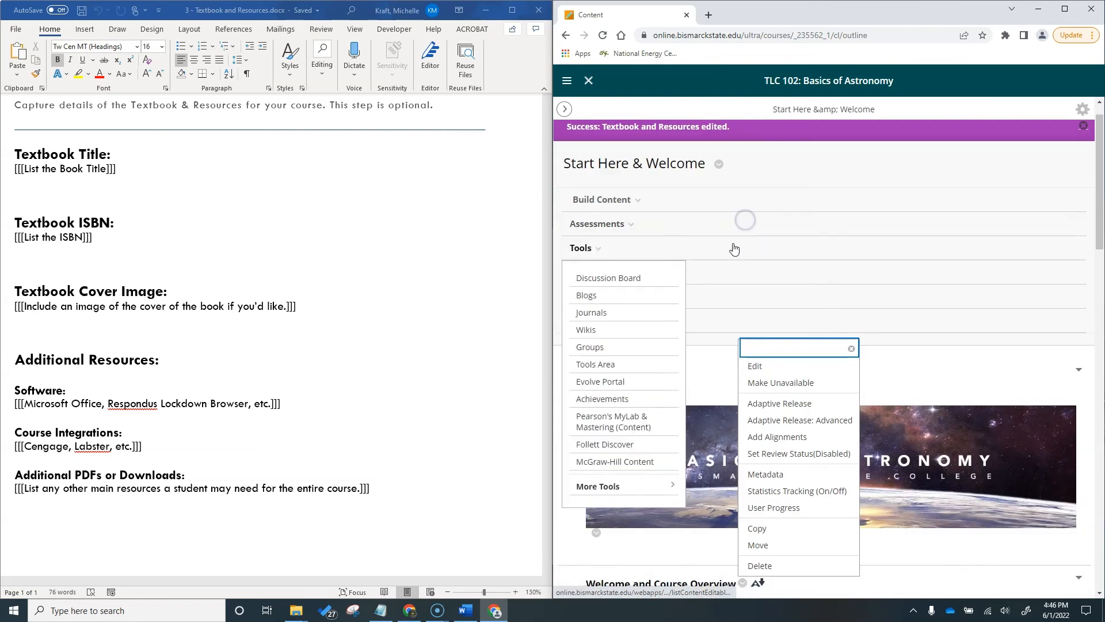
{"action": "left_click", "coordinate": [757, 367]}
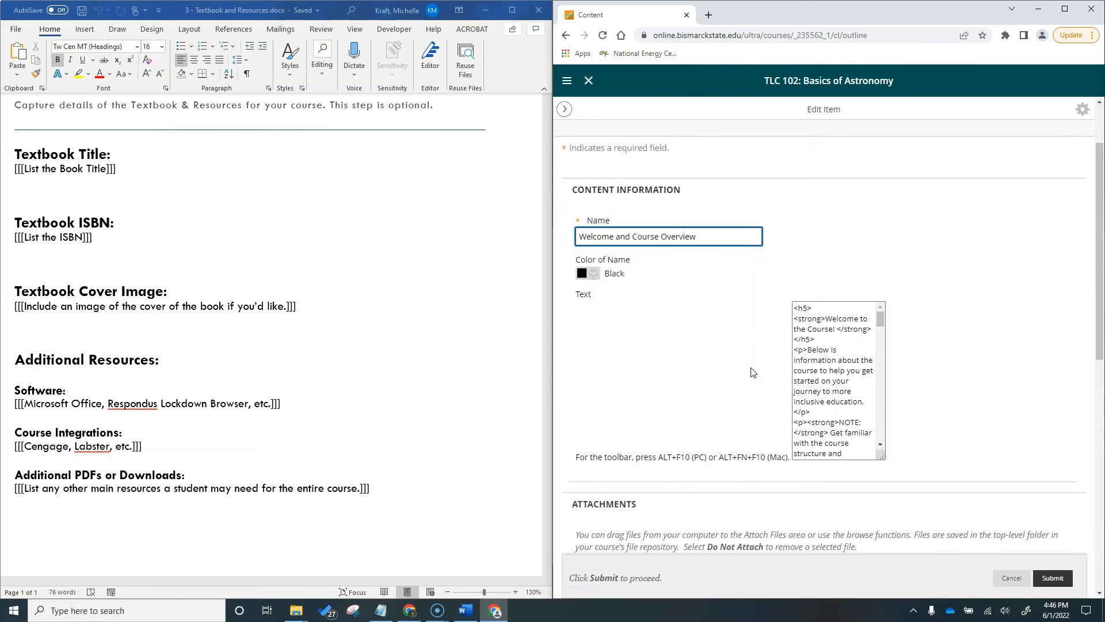
{"action": "scroll", "coordinate": [751, 372], "scroll_direction": "down", "scroll_amount": 5}
{"action": "scroll", "coordinate": [729, 365], "scroll_direction": "up", "scroll_amount": 1}
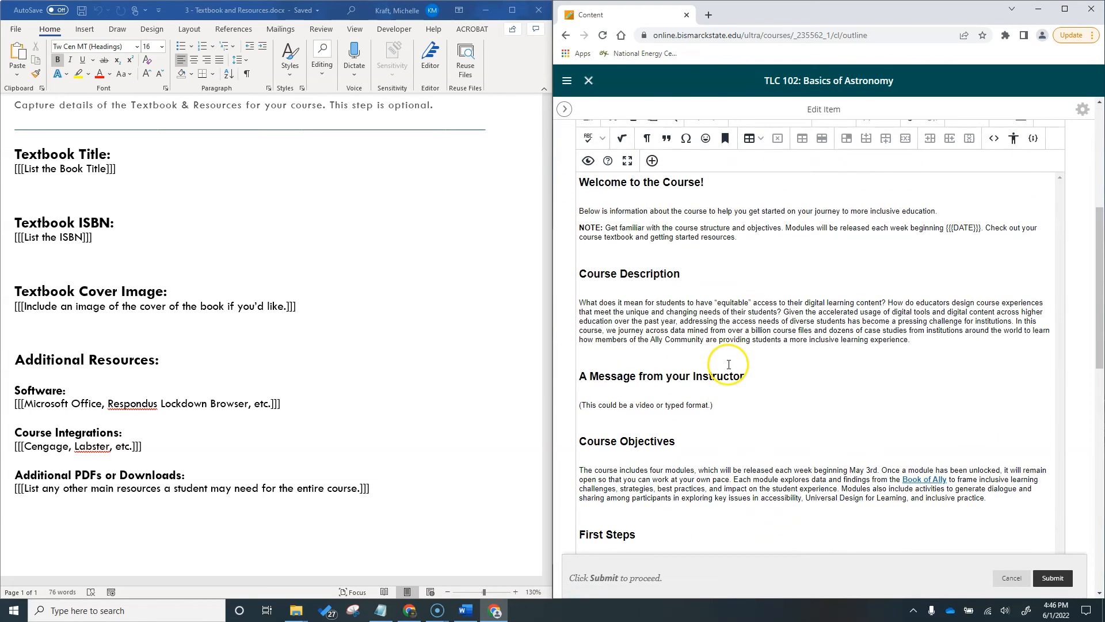
{"action": "left_click", "coordinate": [1062, 10]}
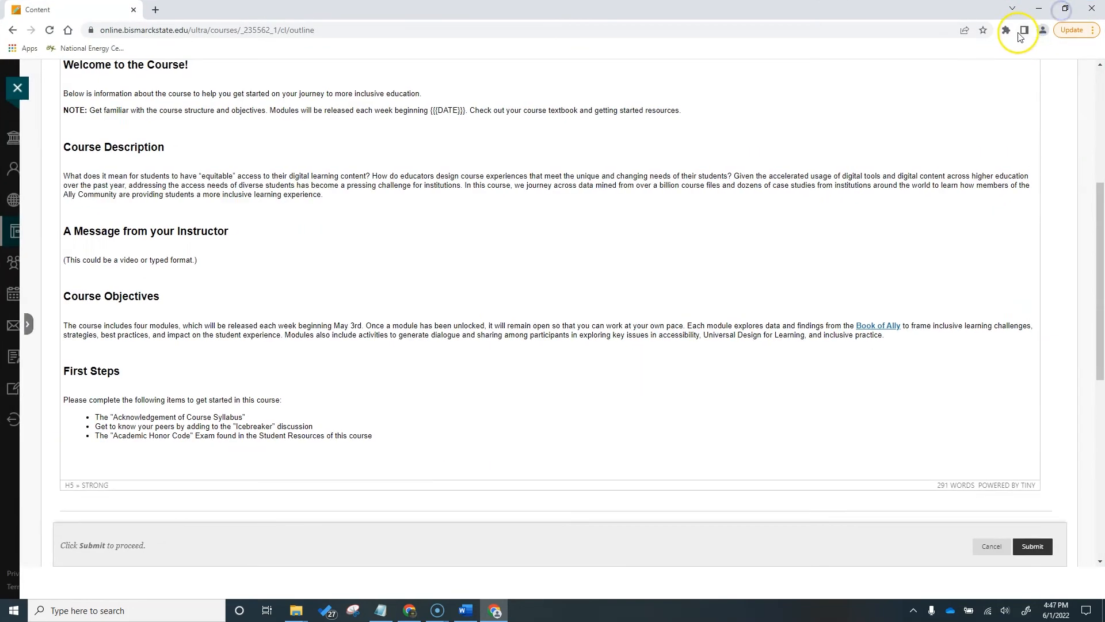
{"action": "scroll", "coordinate": [362, 400], "scroll_direction": "up", "scroll_amount": 1}
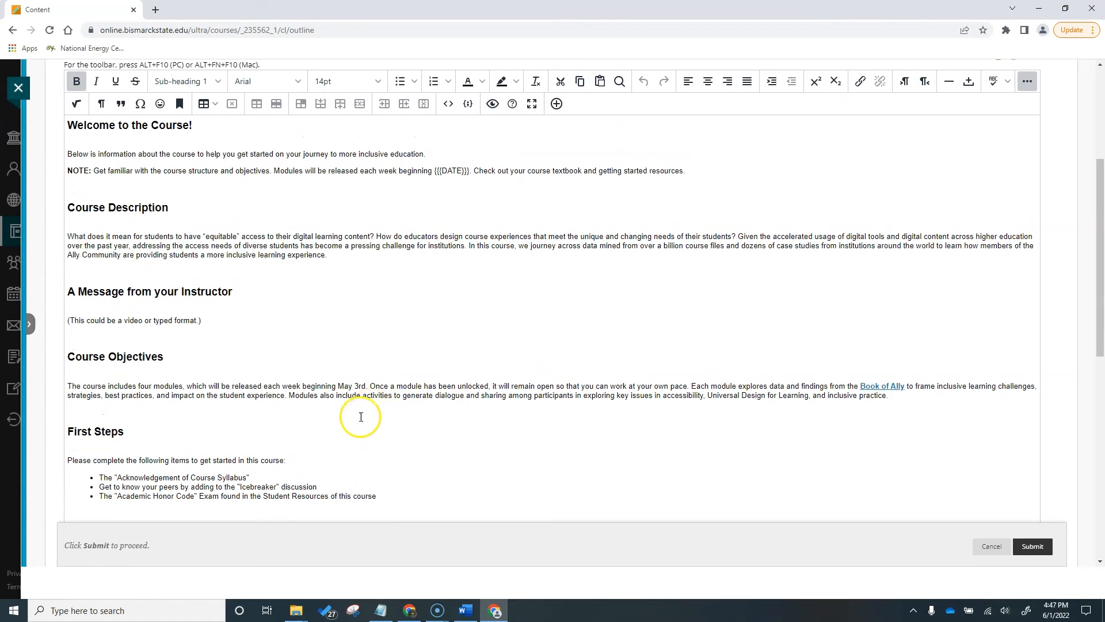
Convert the three bulleted items under First Steps into a numbered list.
{"action": "left_click_drag", "start_coordinate": [377, 496], "coordinate": [128, 477]}
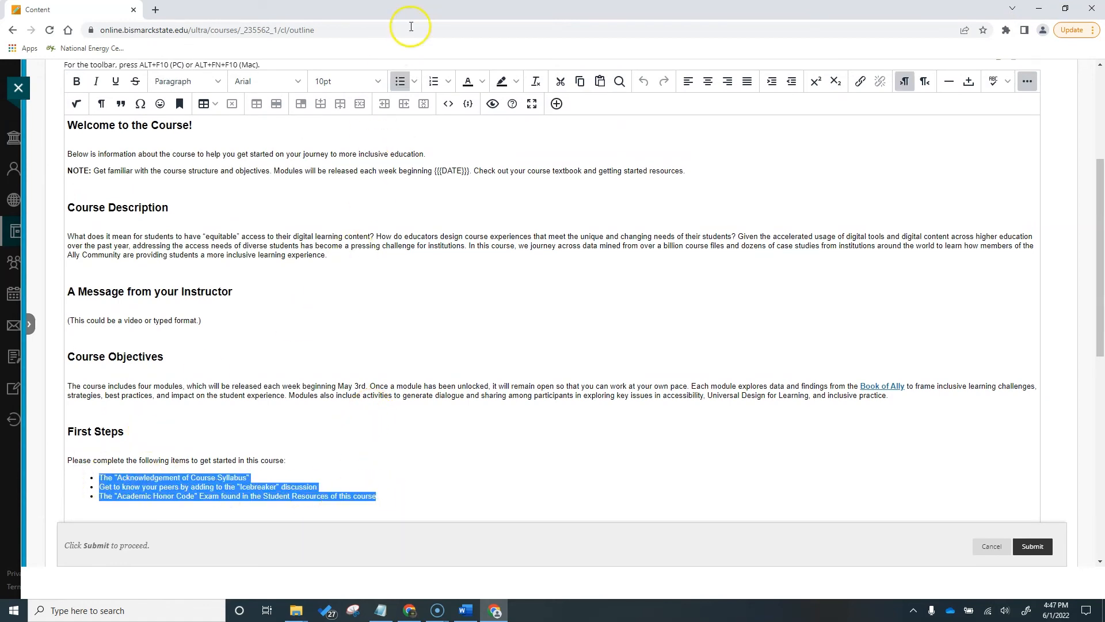
{"action": "left_click", "coordinate": [413, 83]}
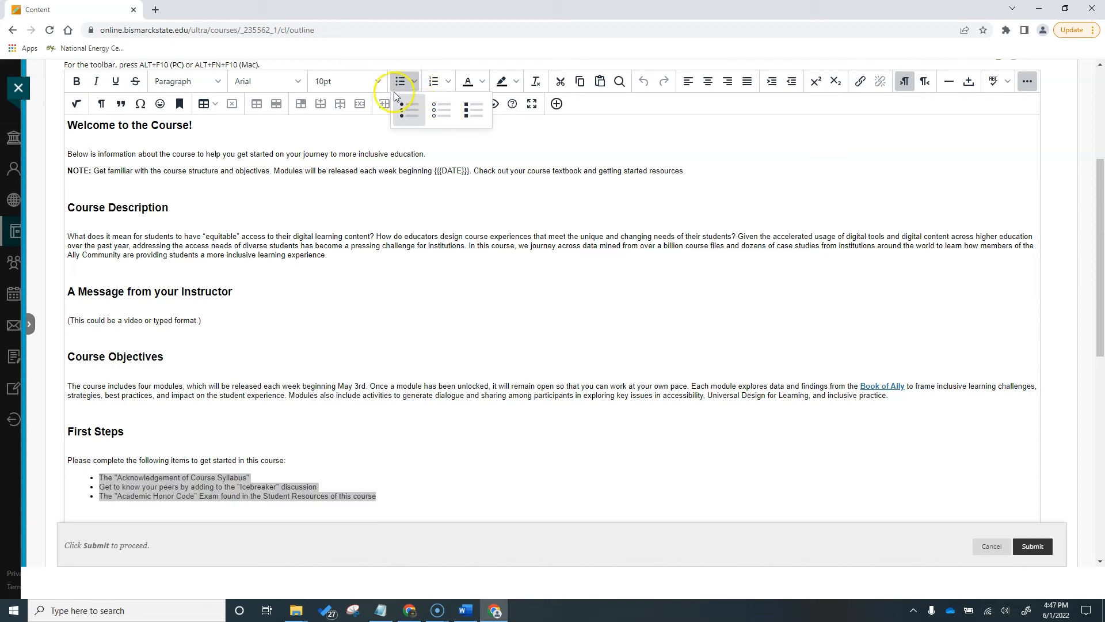
{"action": "left_click", "coordinate": [399, 81]}
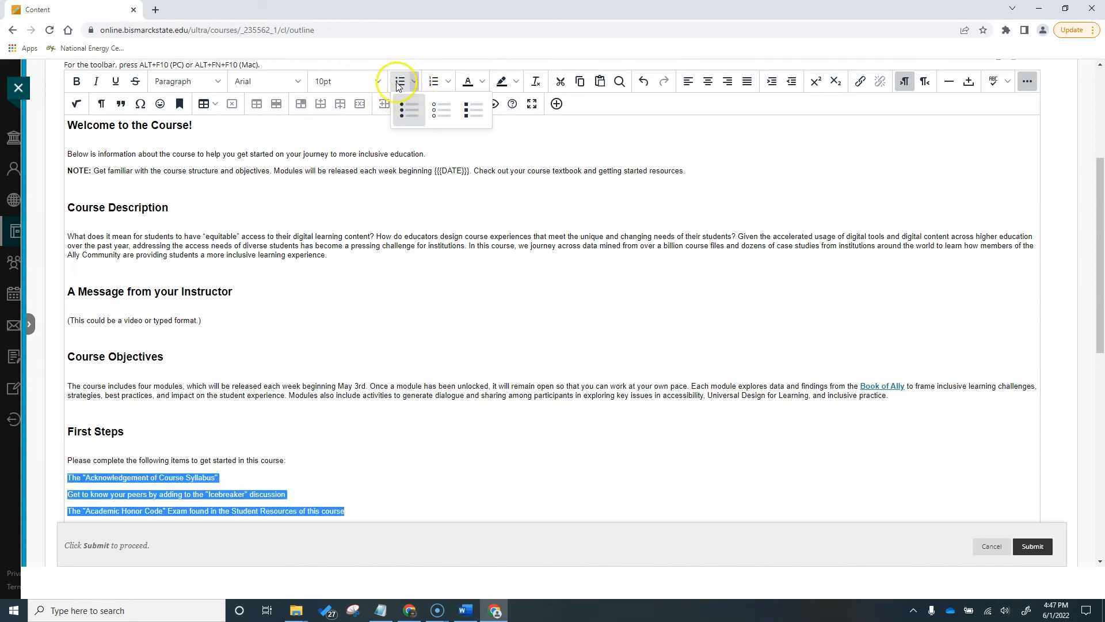
{"action": "left_click", "coordinate": [400, 81]}
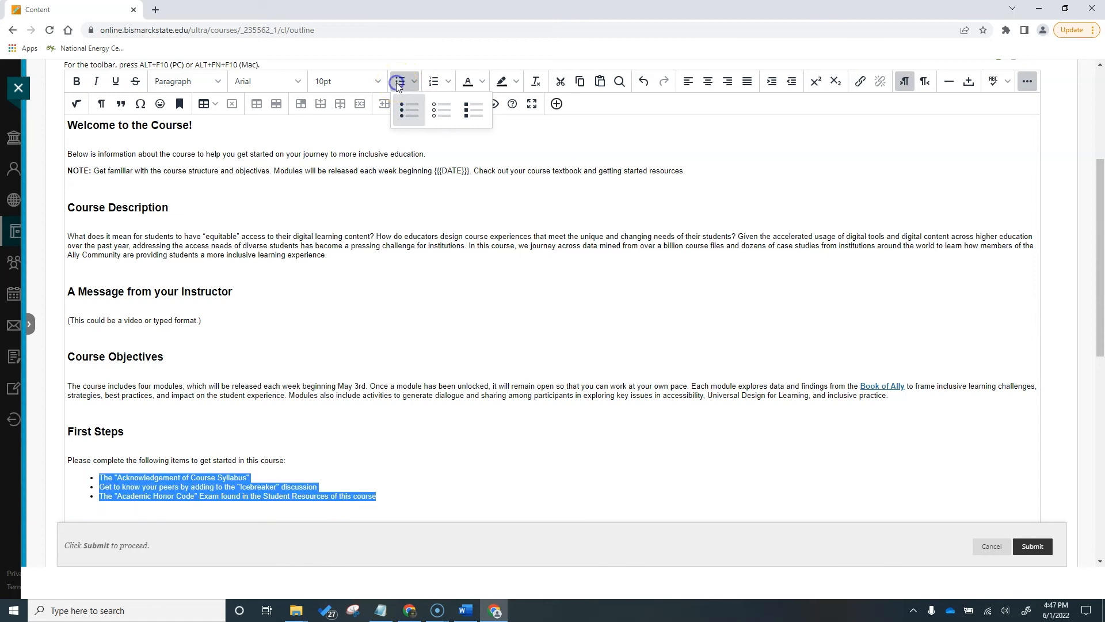
{"action": "left_click", "coordinate": [433, 83]}
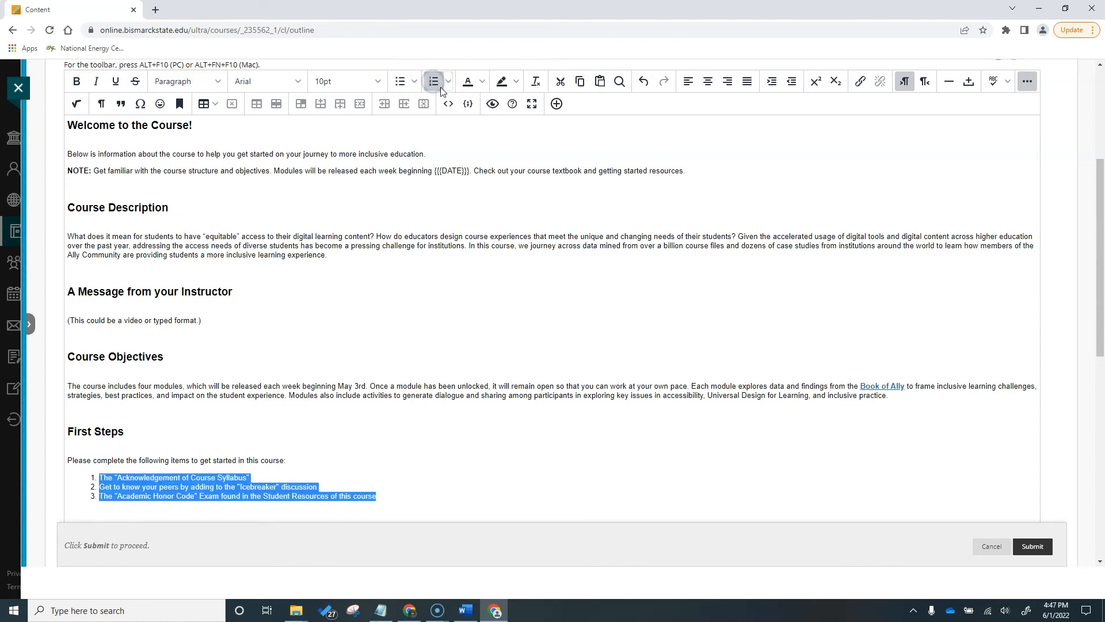
{"action": "left_click", "coordinate": [402, 495]}
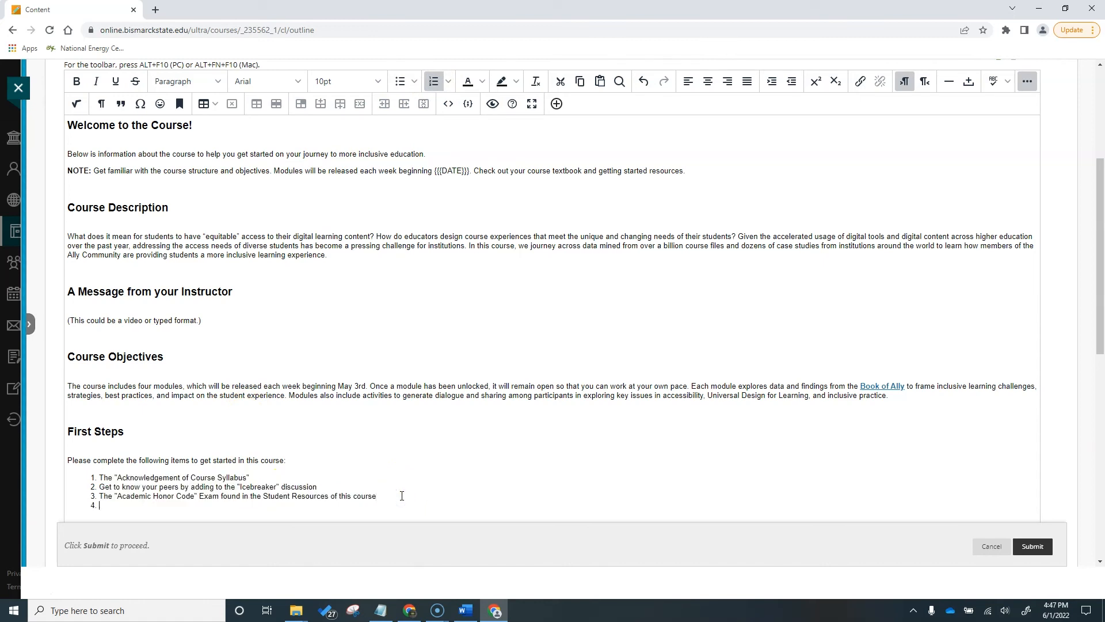
Enter manually numbered "Object" lines as plain paragraphs below the First Steps list.
{"action": "scroll", "coordinate": [423, 475], "scroll_direction": "down", "scroll_amount": 1}
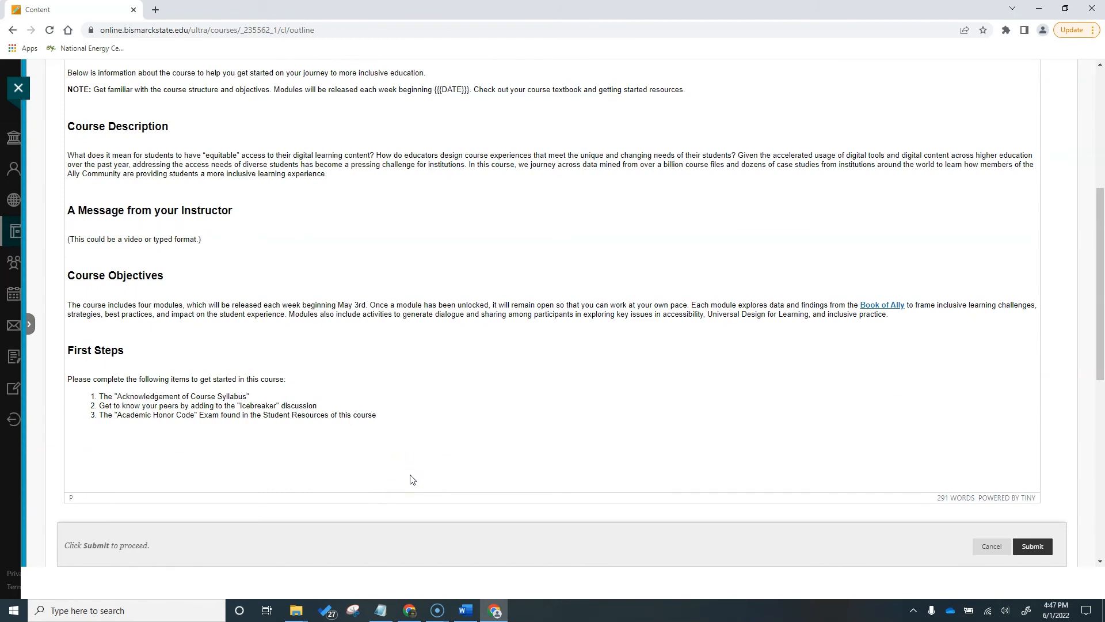
{"action": "type", "text": "t"}
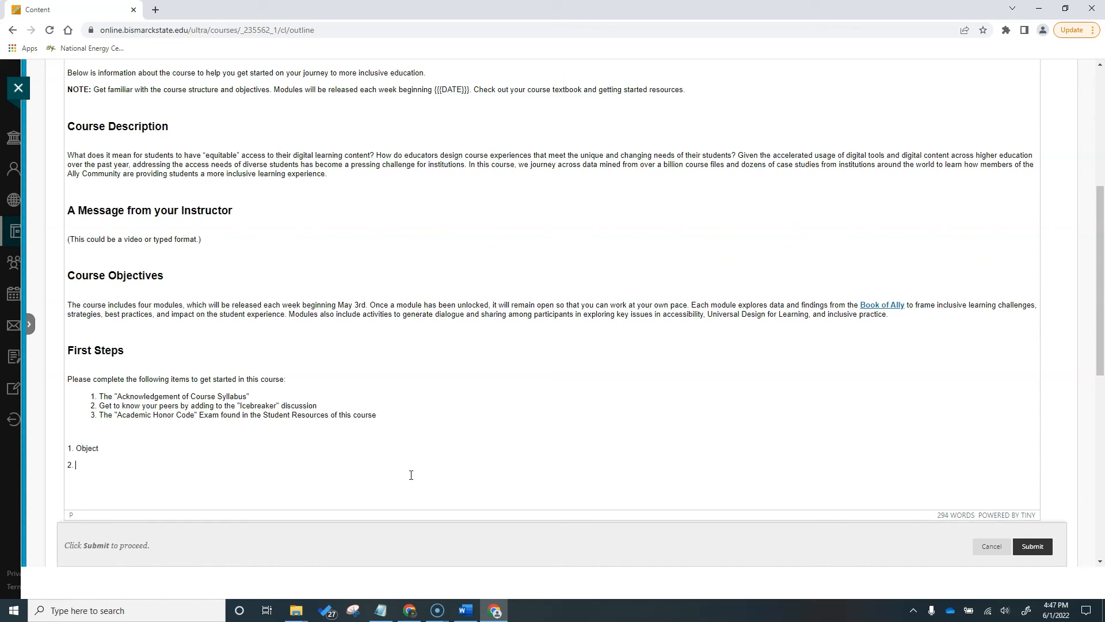
{"action": "type", "text": "ject"}
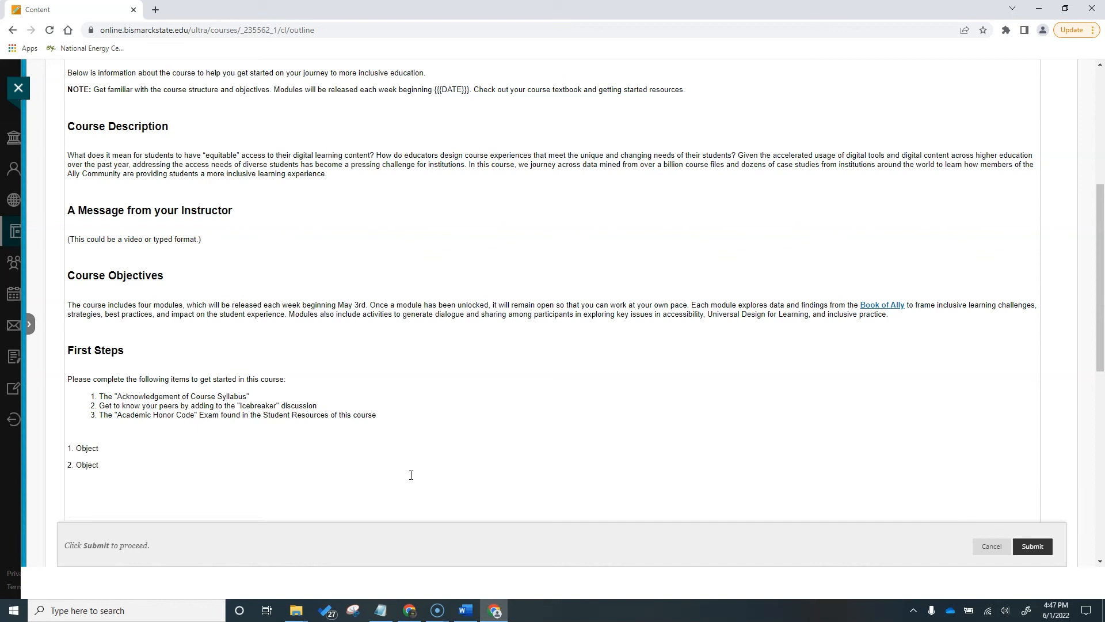
Move the three manually numbered "Object" lines from below First Steps to under the NOTE paragraph.
{"action": "scroll", "coordinate": [179, 480], "scroll_direction": "up", "scroll_amount": 1}
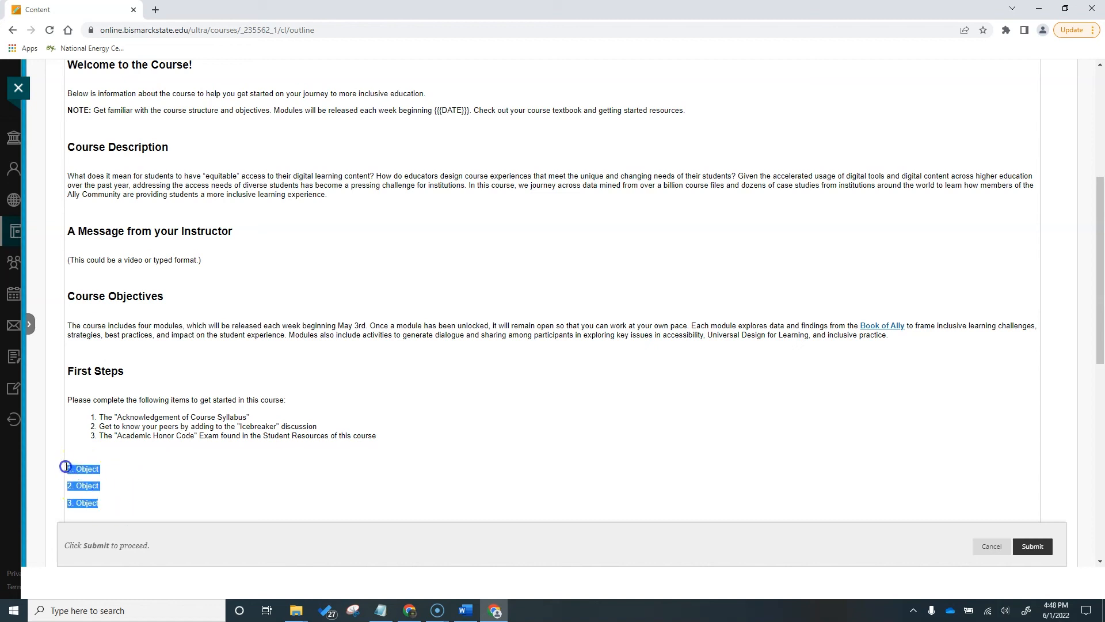
{"action": "scroll", "coordinate": [291, 403], "scroll_direction": "up", "scroll_amount": 3}
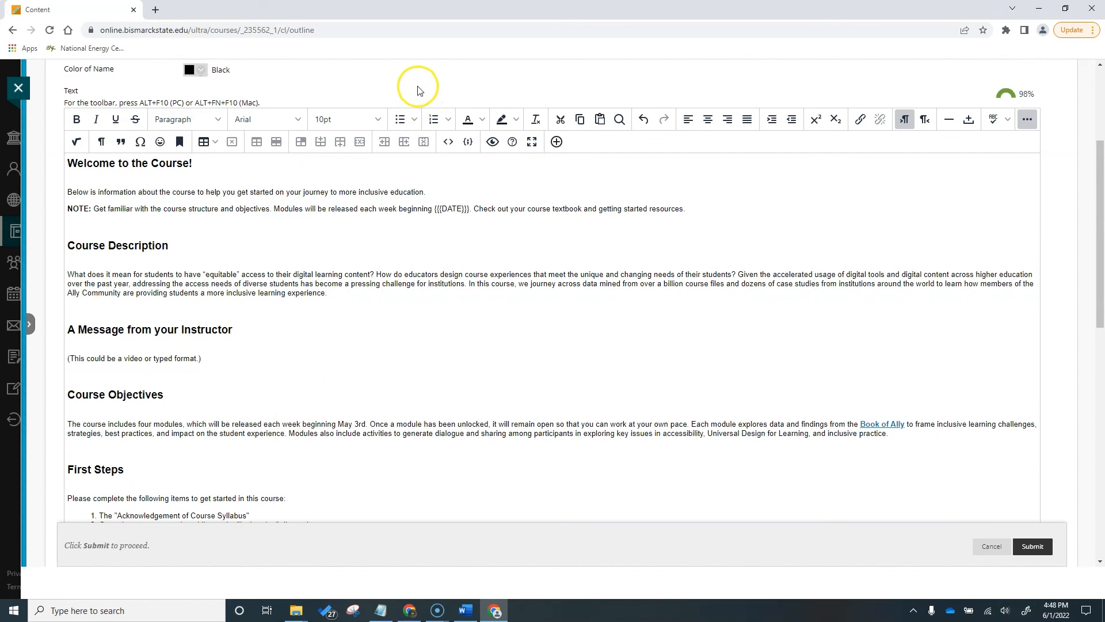
{"action": "scroll", "coordinate": [266, 277], "scroll_direction": "down", "scroll_amount": 3}
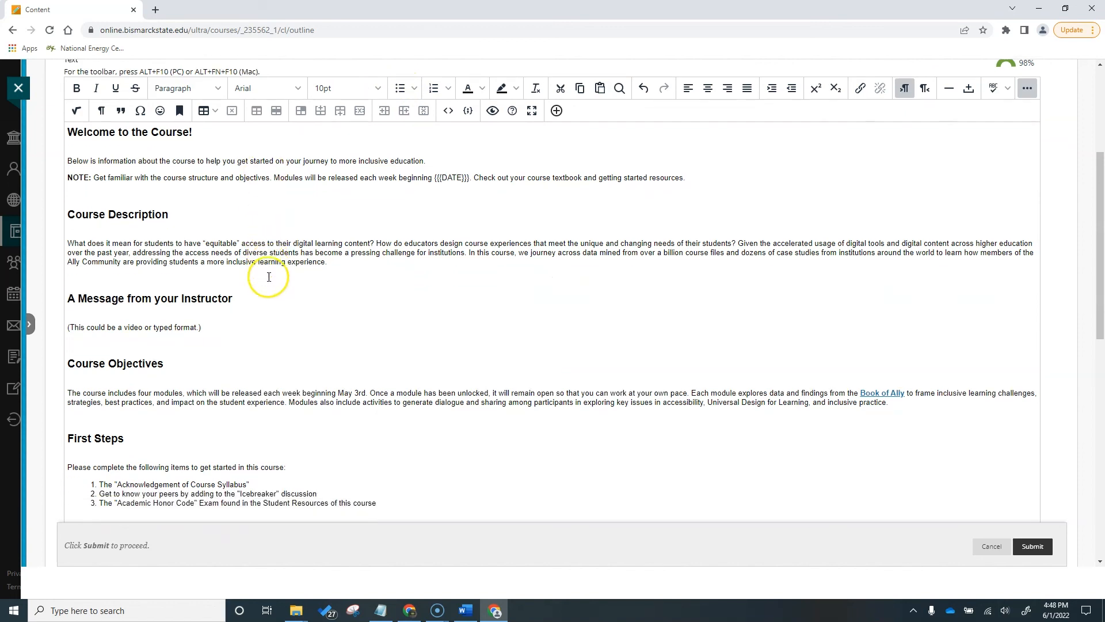
{"action": "scroll", "coordinate": [274, 271], "scroll_direction": "up", "scroll_amount": 1}
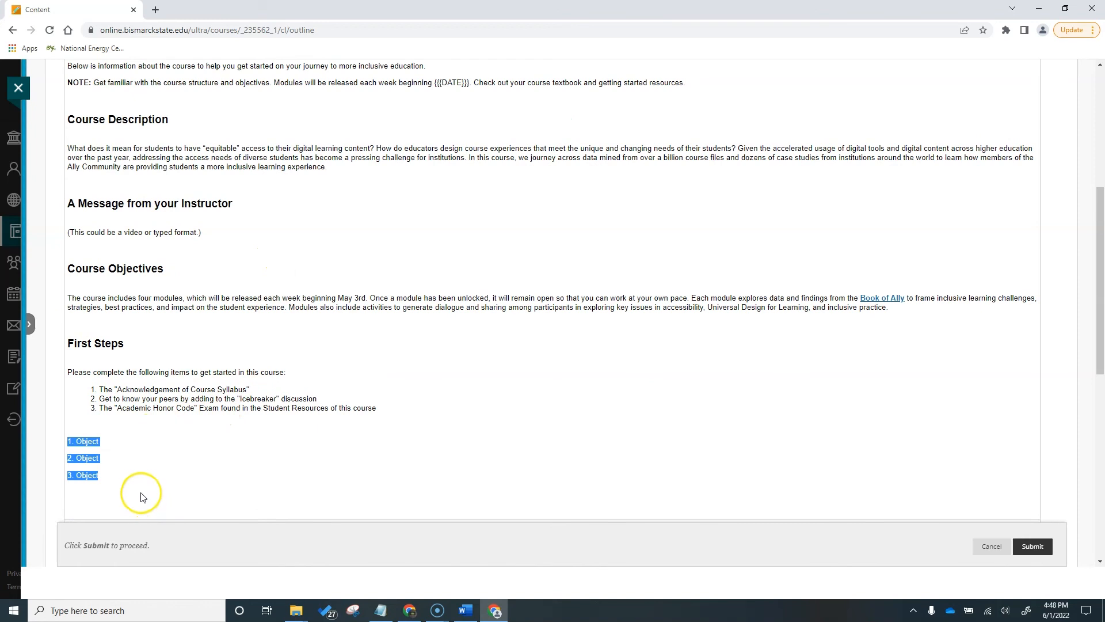
{"action": "key", "text": "BackSpace"}
{"action": "scroll", "coordinate": [187, 414], "scroll_direction": "up", "scroll_amount": 3}
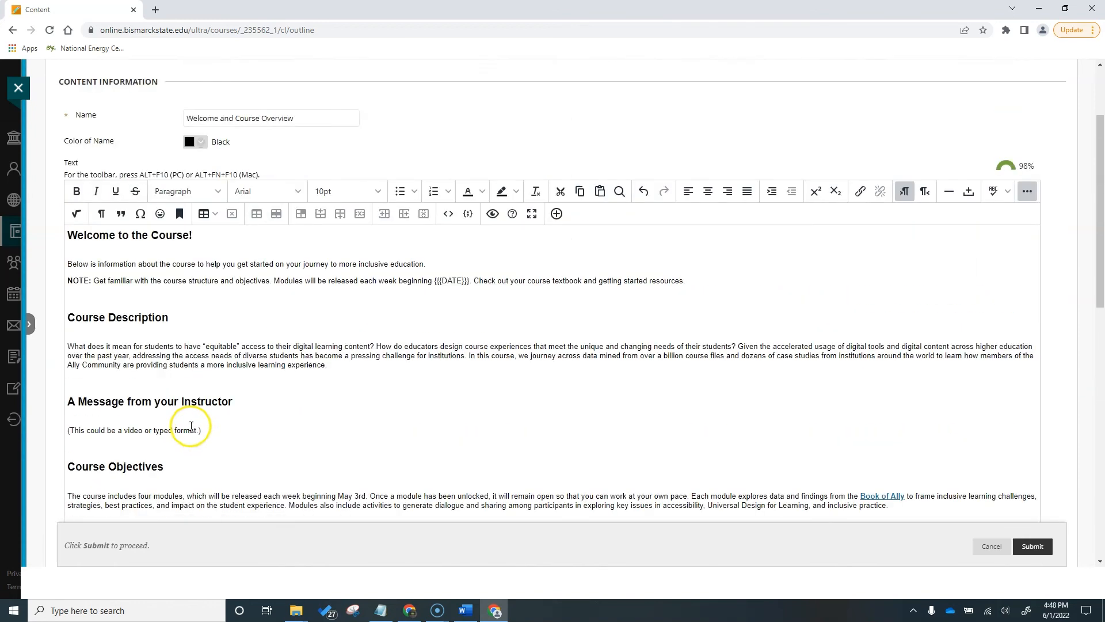
{"action": "scroll", "coordinate": [192, 426], "scroll_direction": "up", "scroll_amount": 2}
{"action": "left_click", "coordinate": [693, 405]}
{"action": "key", "text": "Return"}
{"action": "key", "text": "Return"}
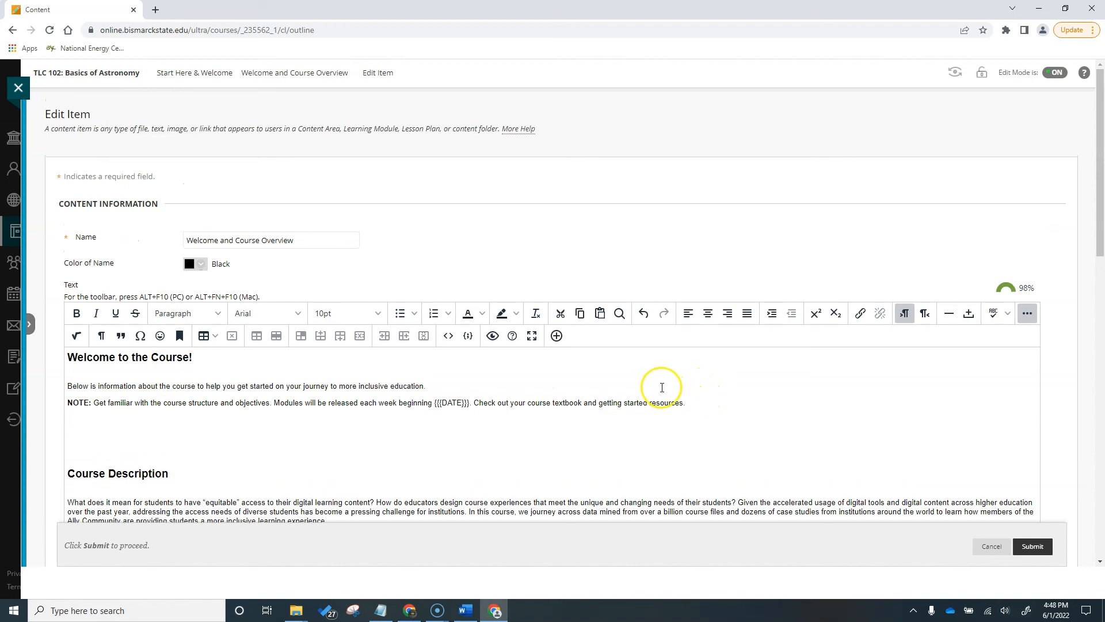
{"action": "type", "text": "1. Object 2. Object 3. Object"}
{"action": "scroll", "coordinate": [649, 395], "scroll_direction": "down", "scroll_amount": 4}
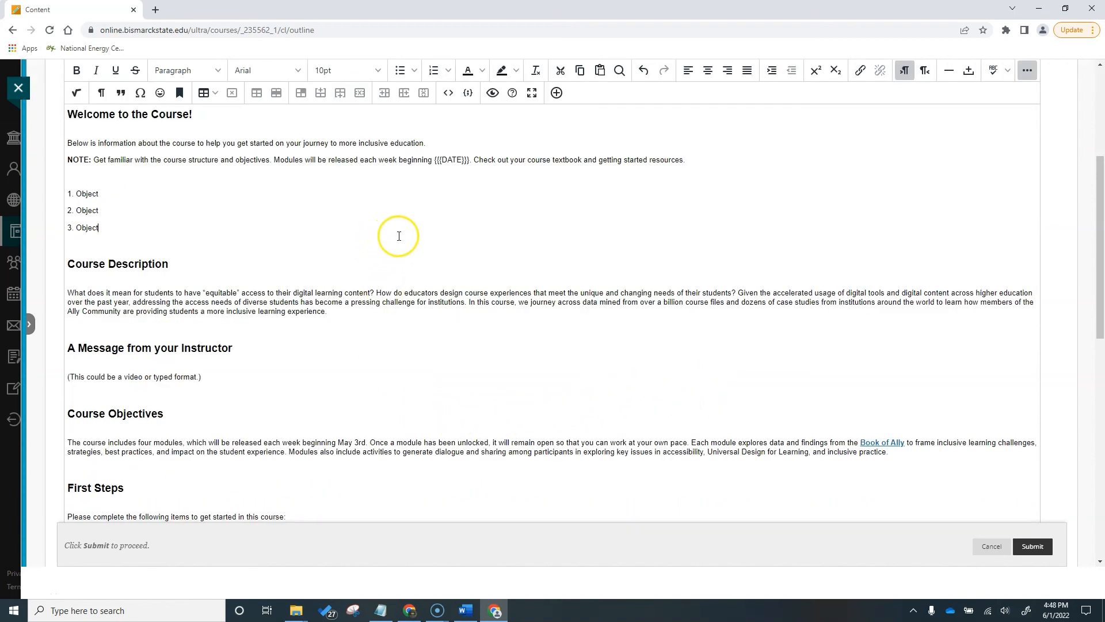
Format the three "Object" lines under the NOTE paragraph as a numbered list.
{"action": "scroll", "coordinate": [405, 259], "scroll_direction": "up", "scroll_amount": 1}
{"action": "left_click_drag", "start_coordinate": [99, 282], "coordinate": [53, 251]}
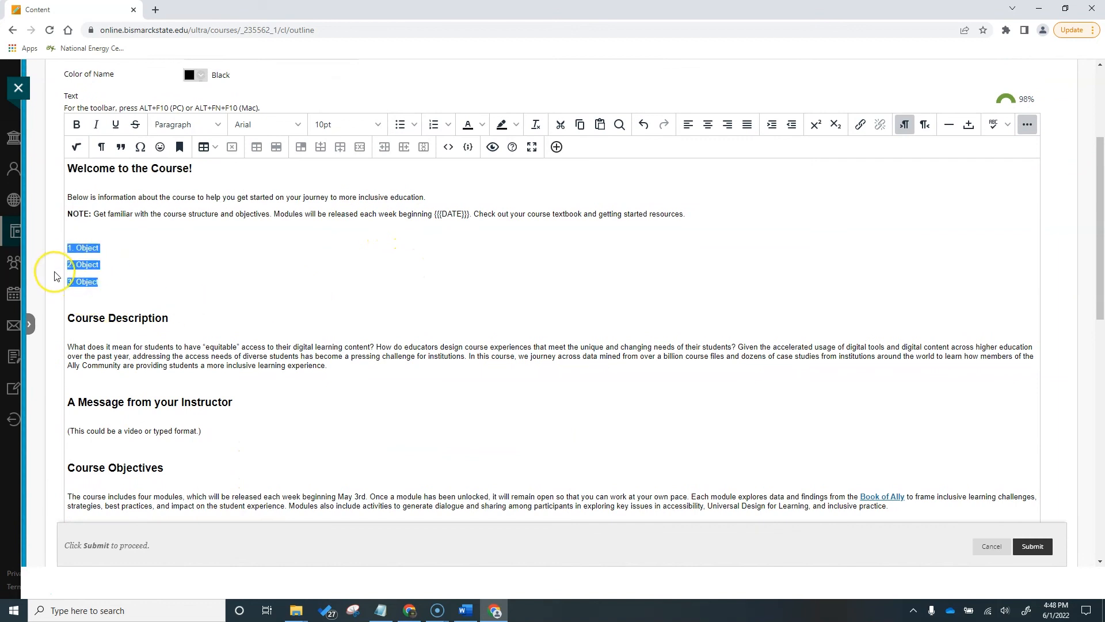
{"action": "left_click", "coordinate": [433, 126]}
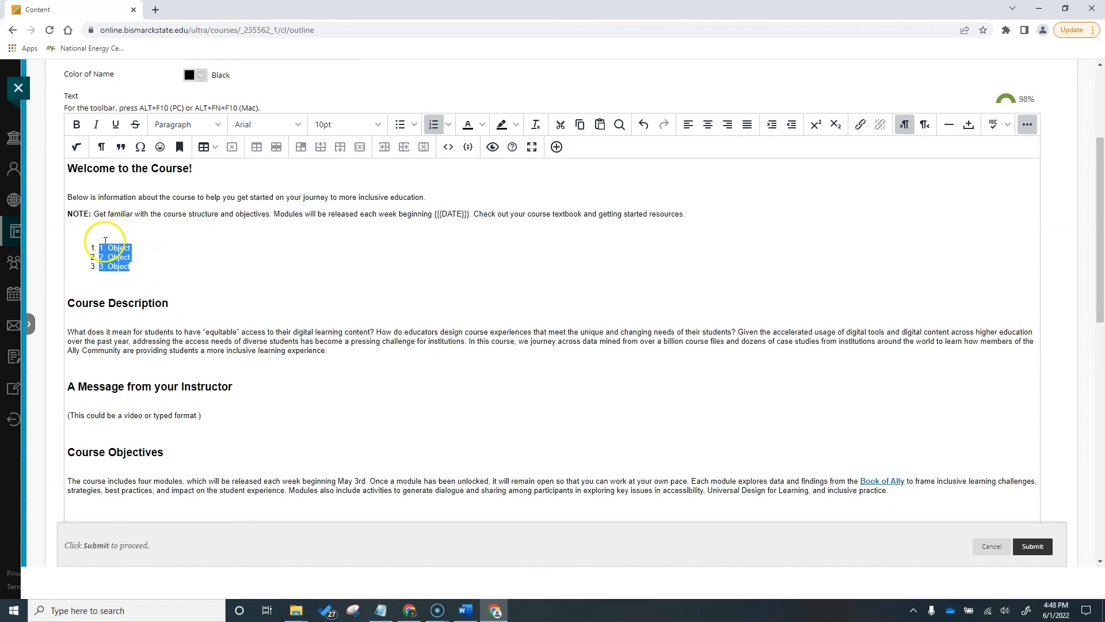
Remove the manually typed numbers from the three "Object" items and change the list to bullets.
{"action": "left_click", "coordinate": [108, 247]}
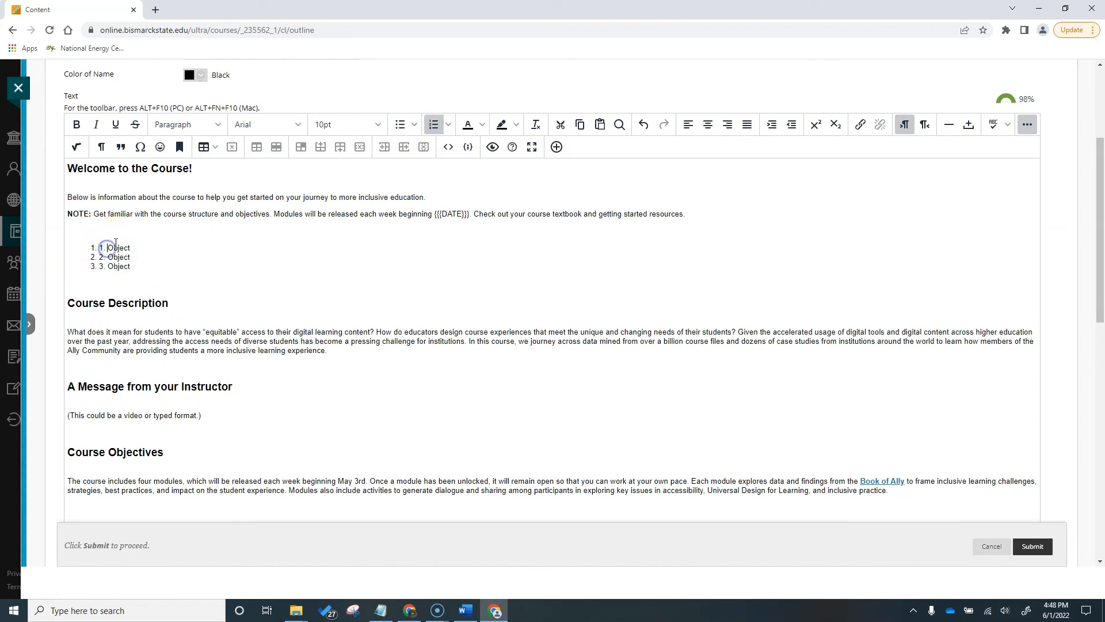
{"action": "key", "text": "BackSpace"}
{"action": "key", "text": "BackSpace"}
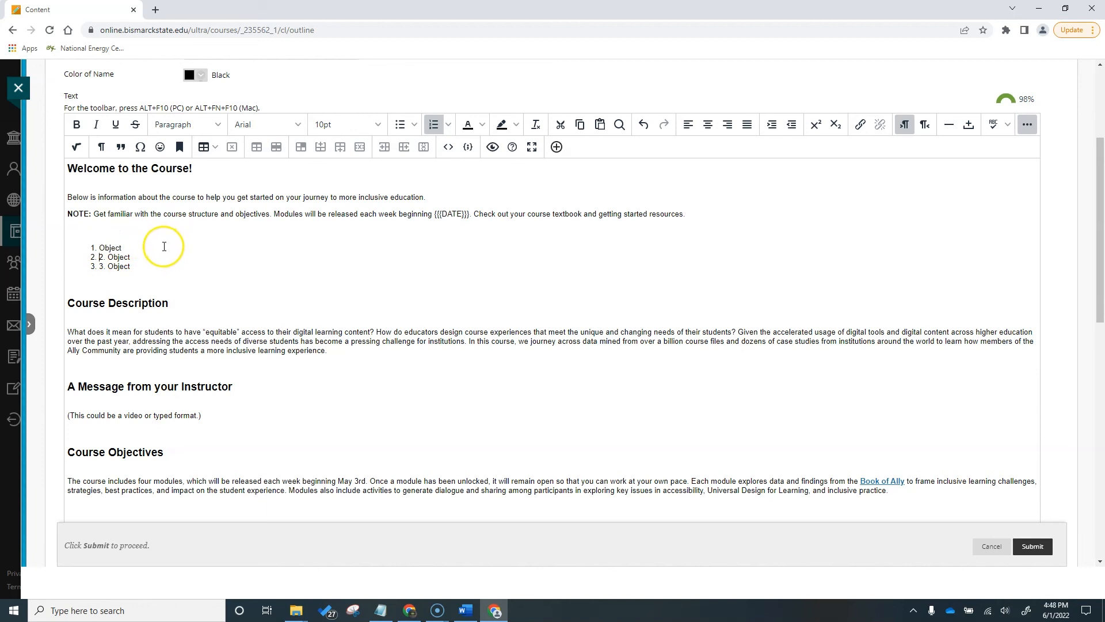
{"action": "left_click", "coordinate": [107, 258]}
{"action": "key", "text": "BackSpace"}
{"action": "key", "text": "BackSpace"}
{"action": "key", "text": "BackSpace"}
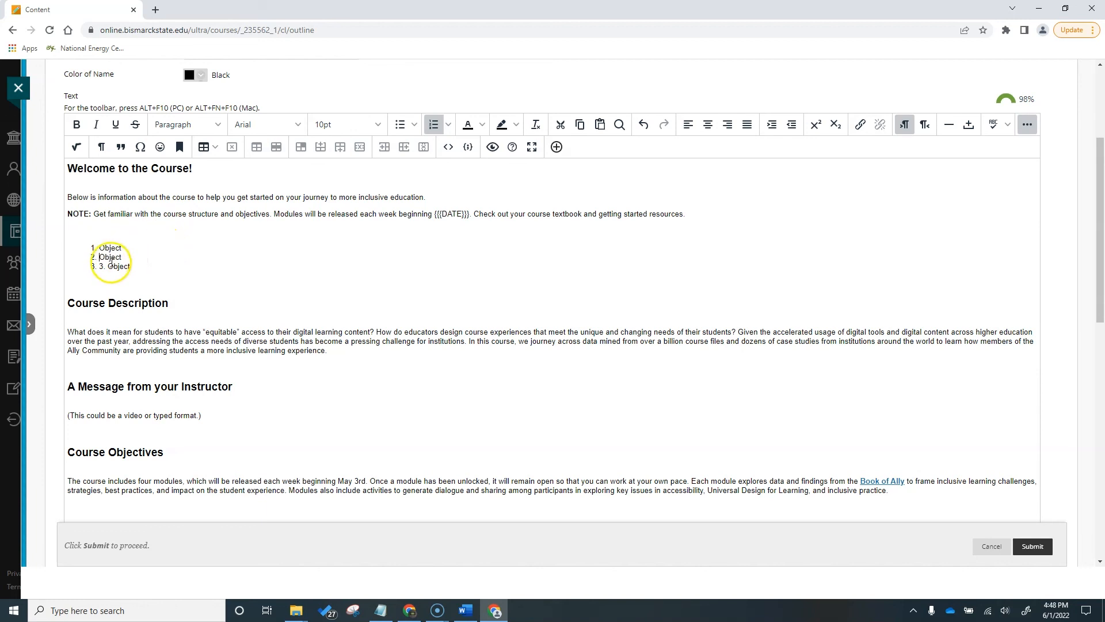
{"action": "key", "text": "BackSpace"}
{"action": "key", "text": "BackSpace"}
{"action": "key", "text": "BackSpace"}
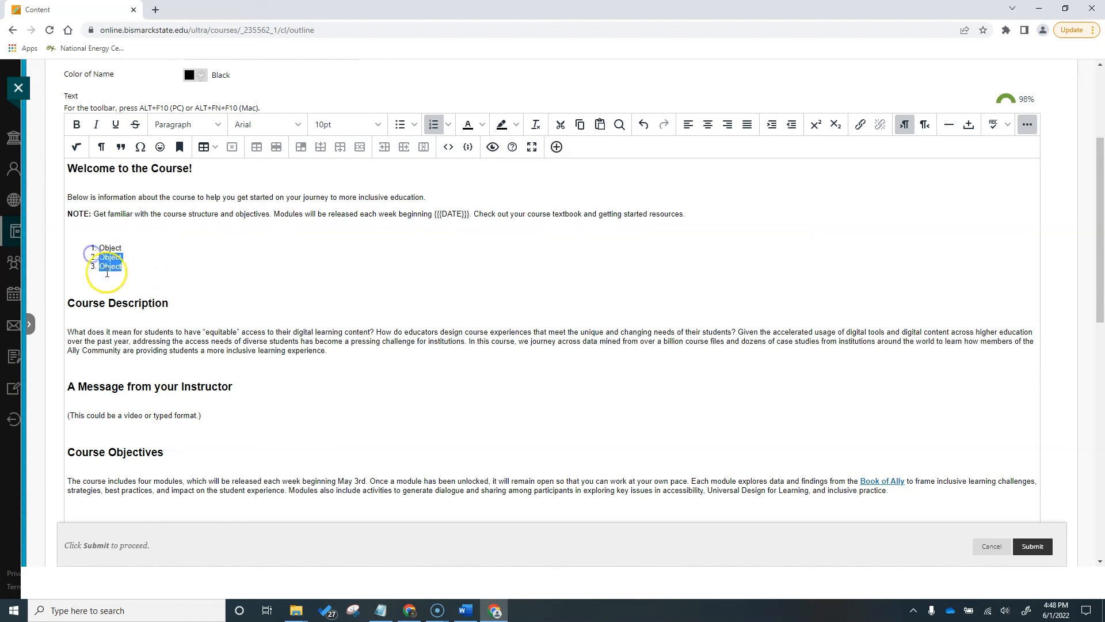
{"action": "left_click_drag", "start_coordinate": [126, 266], "coordinate": [98, 247]}
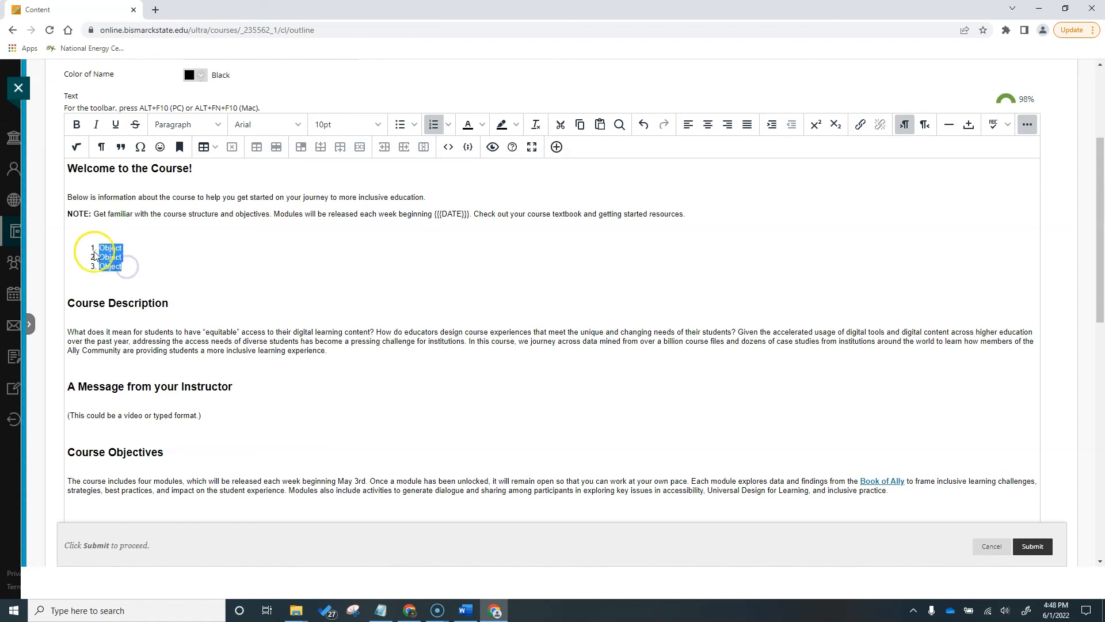
{"action": "left_click", "coordinate": [404, 125]}
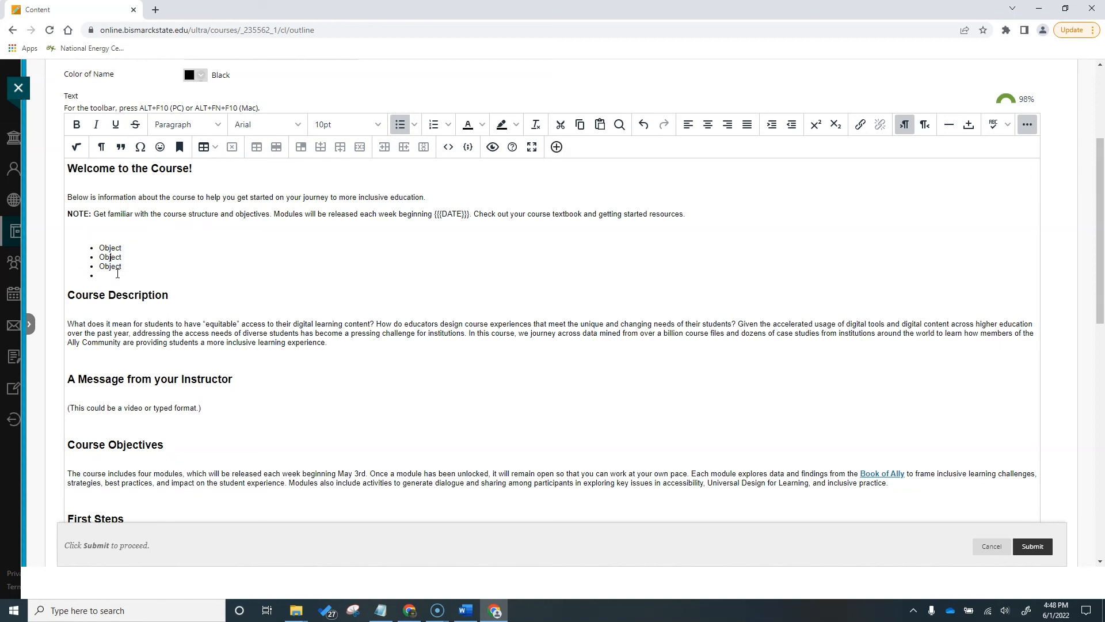
Delete the "Object" list from under the NOTE paragraph and submit the Welcome and Course Overview item.
{"action": "left_click", "coordinate": [49, 231]}
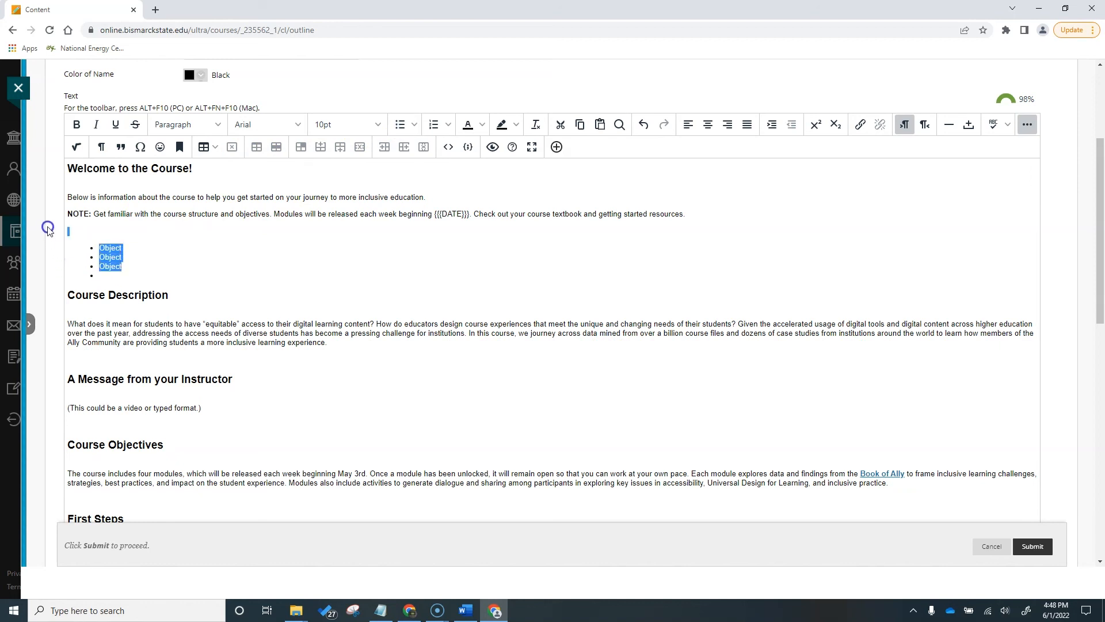
{"action": "key", "text": "BackSpace"}
{"action": "key", "text": "BackSpace"}
{"action": "key", "text": "BackSpace"}
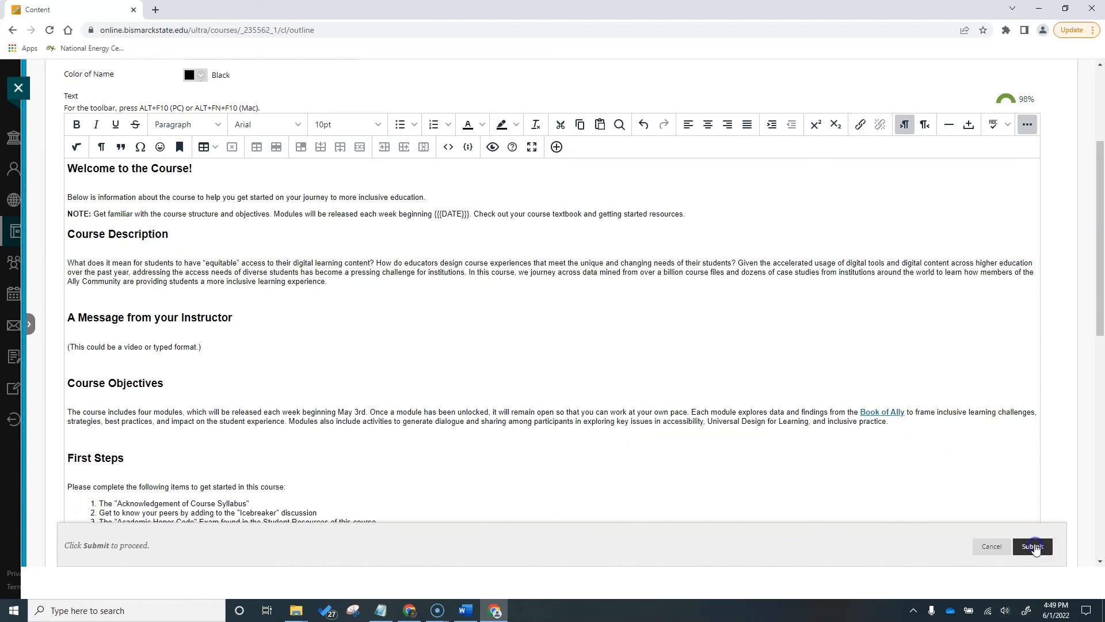
{"action": "left_click", "coordinate": [1033, 546]}
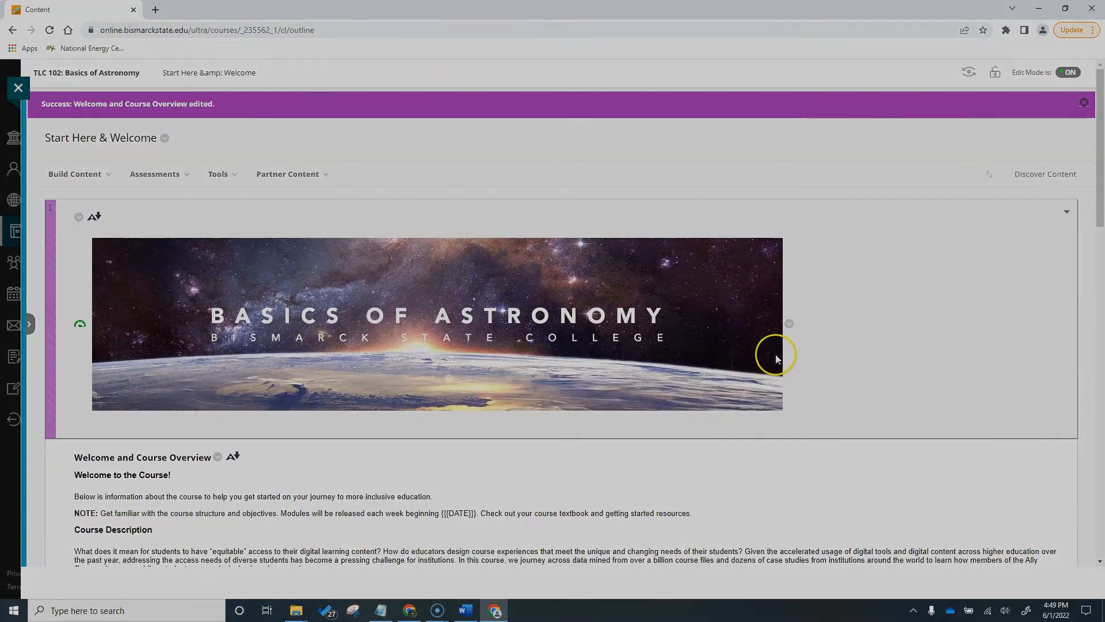